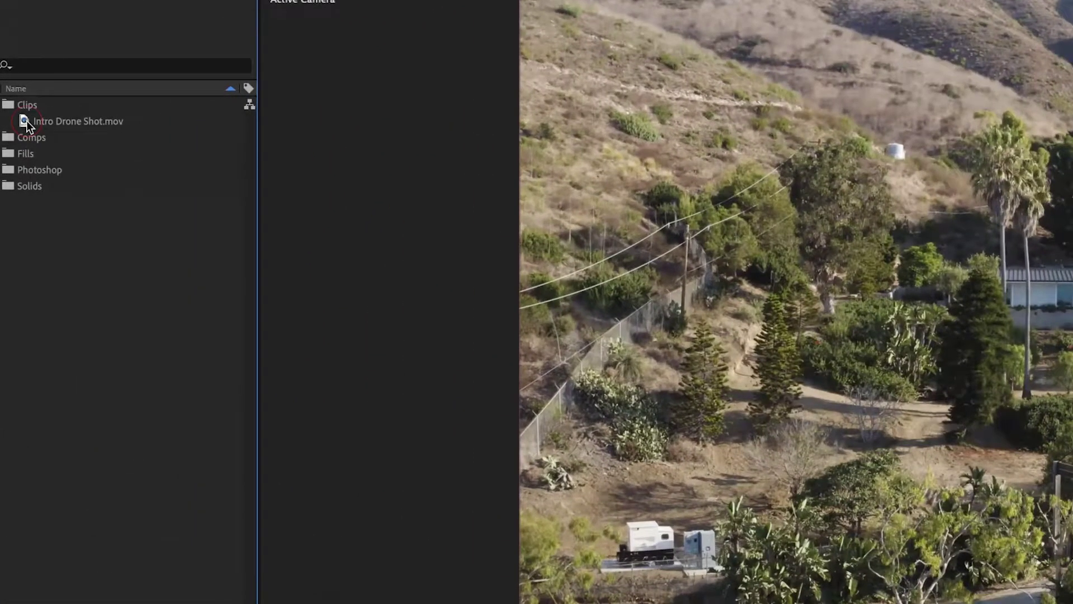
# Create a new composition from Intro Drone Shot.mov and file it in the Comps folder.
pyautogui.click(29, 111)
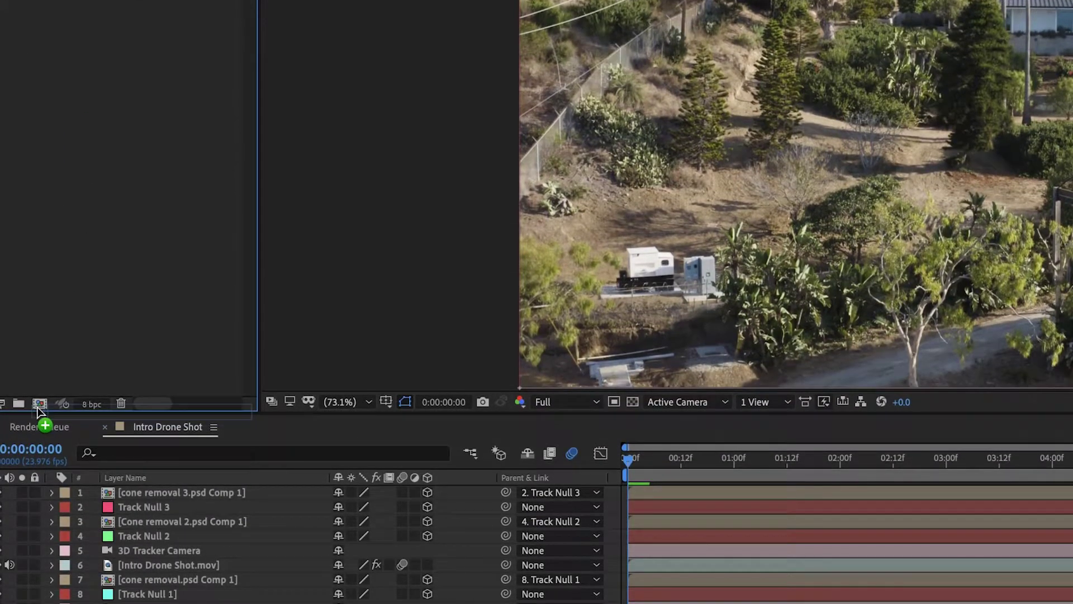
pyautogui.moveTo(40, 412); pyautogui.dragTo(37, 407)
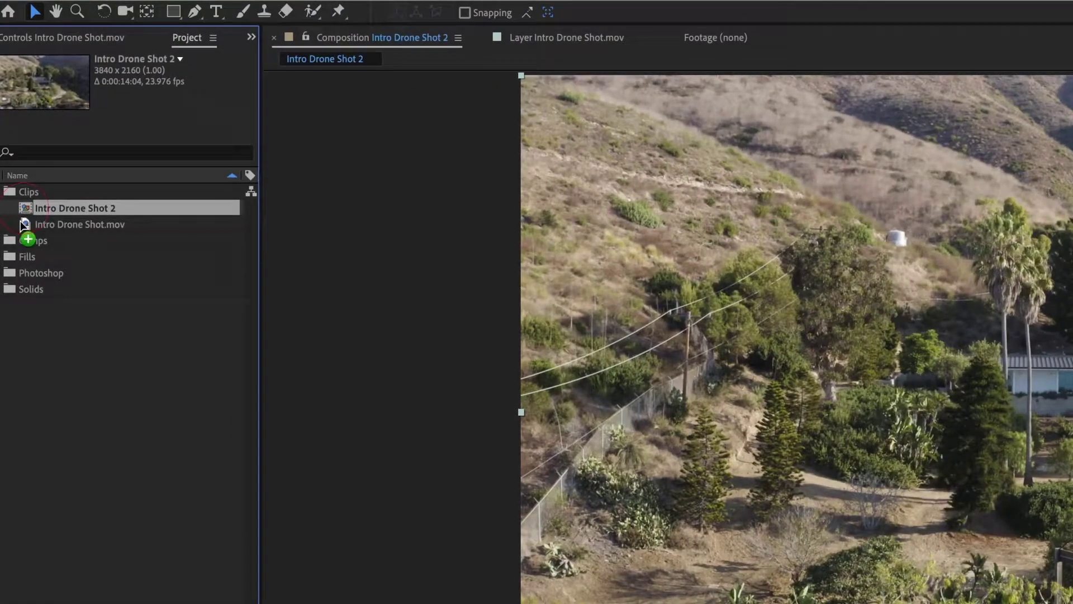
pyautogui.moveTo(10, 235); pyautogui.dragTo(9, 241)
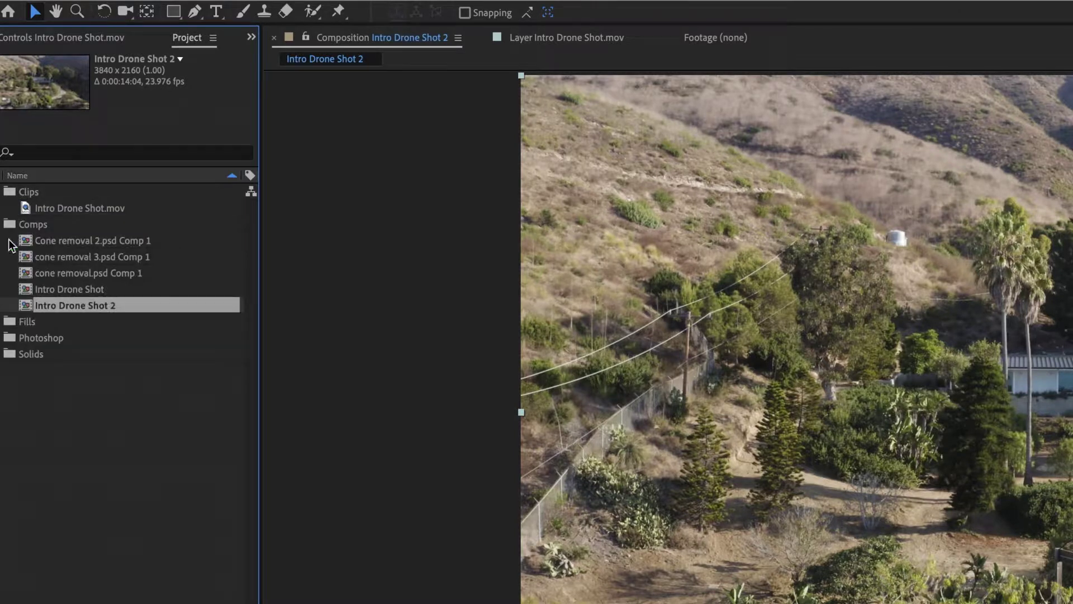
pyautogui.click(2, 226)
# Preview the drone footage, start 3D camera tracking on it, and enable Detailed Analysis.
pyautogui.press('space')
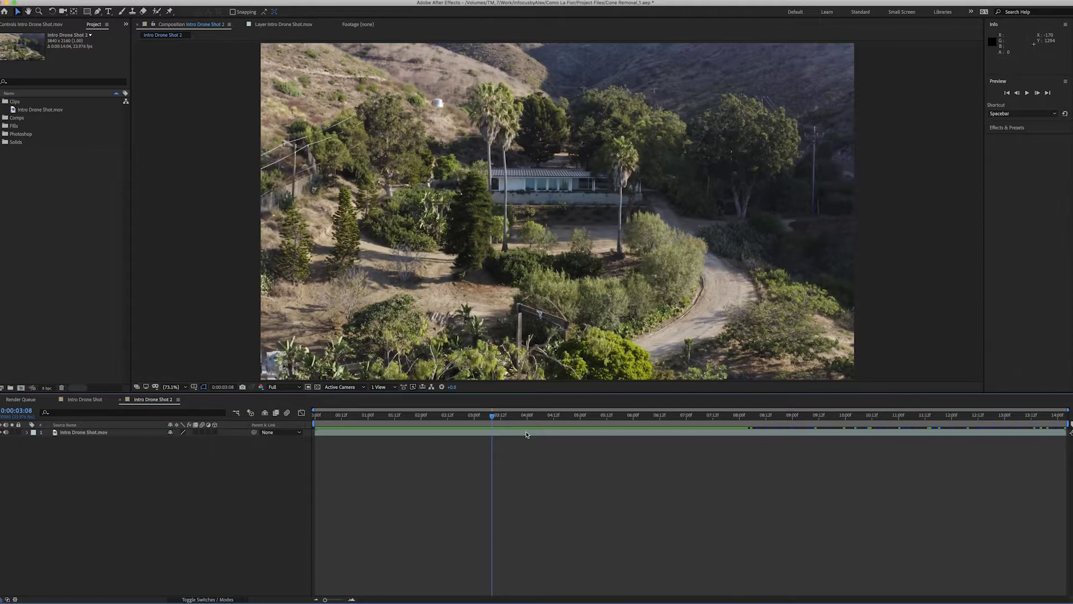
pyautogui.moveTo(526, 434); pyautogui.dragTo(780, 445)
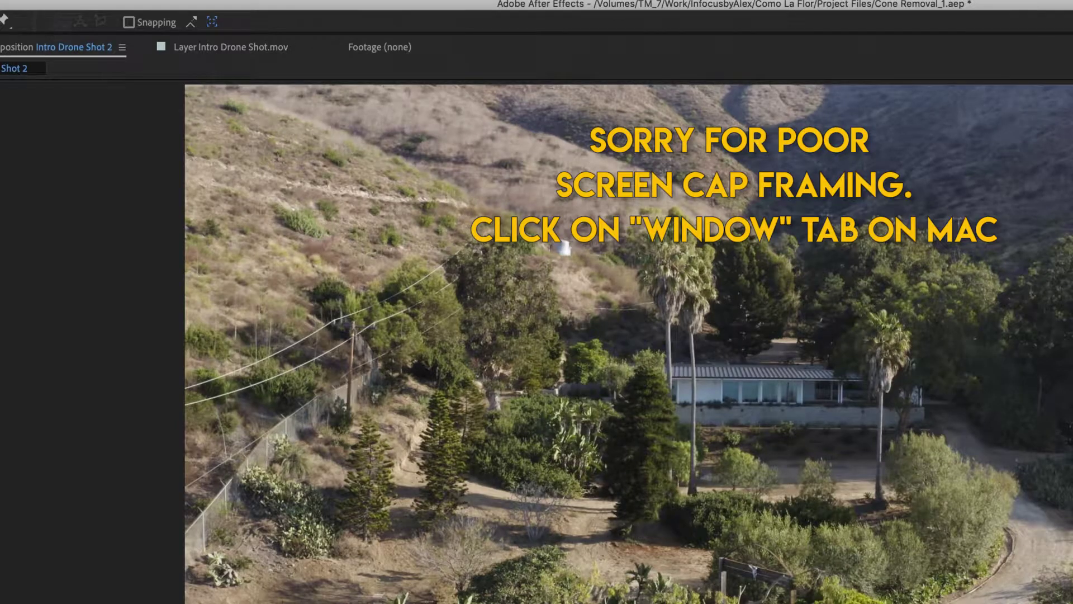
pyautogui.click(179, 0)
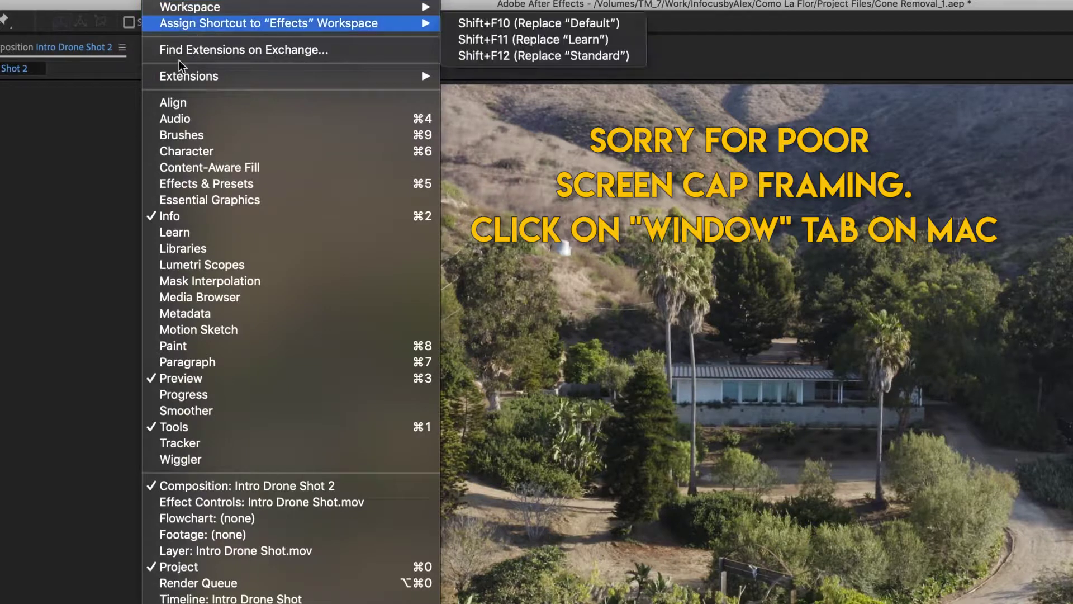
pyautogui.click(196, 443)
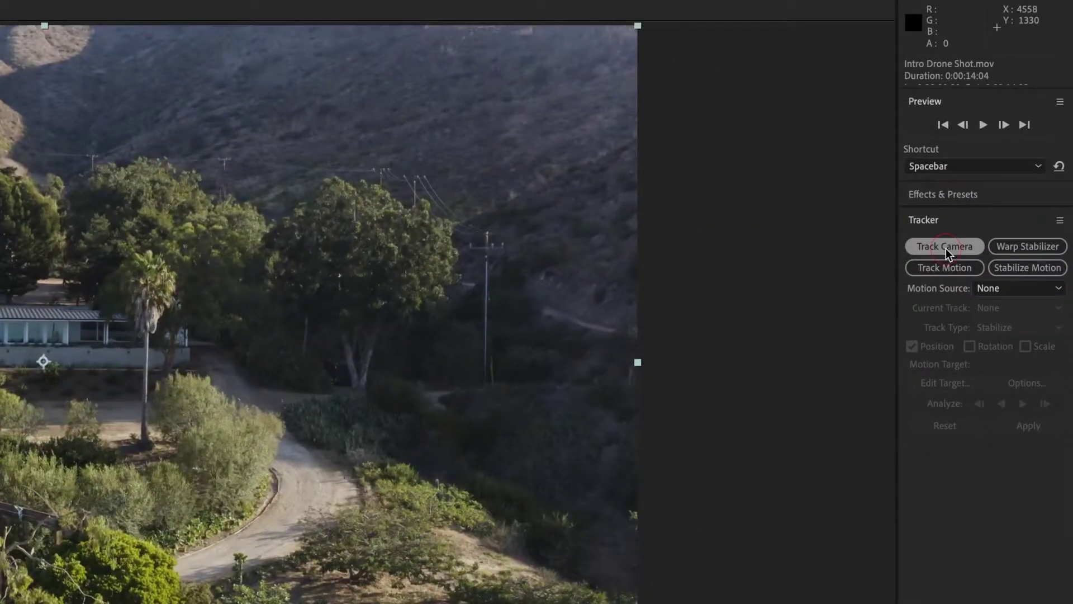
pyautogui.click(946, 248)
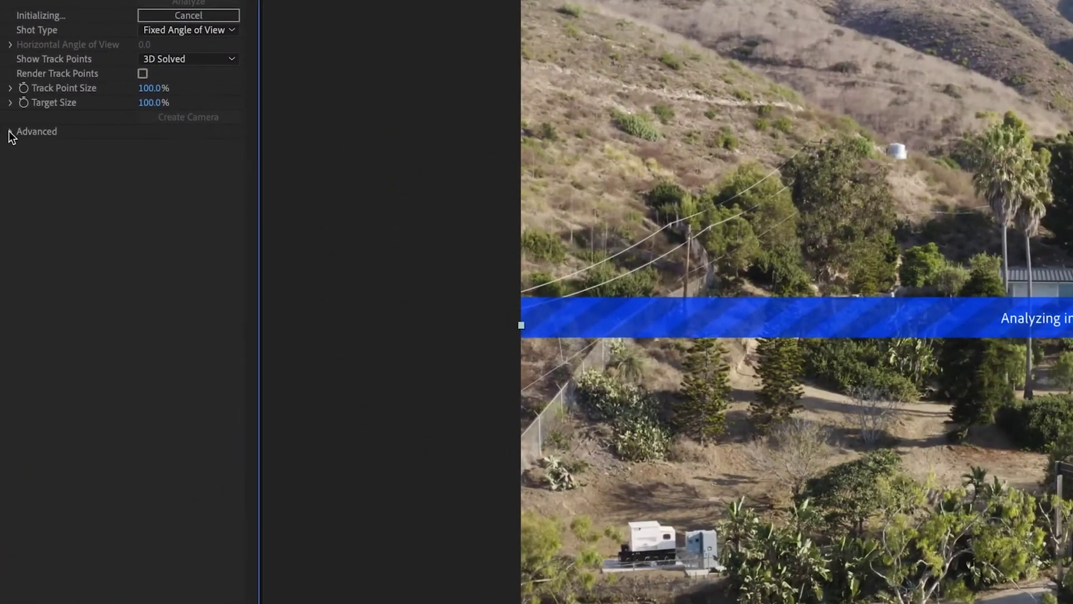
pyautogui.click(10, 132)
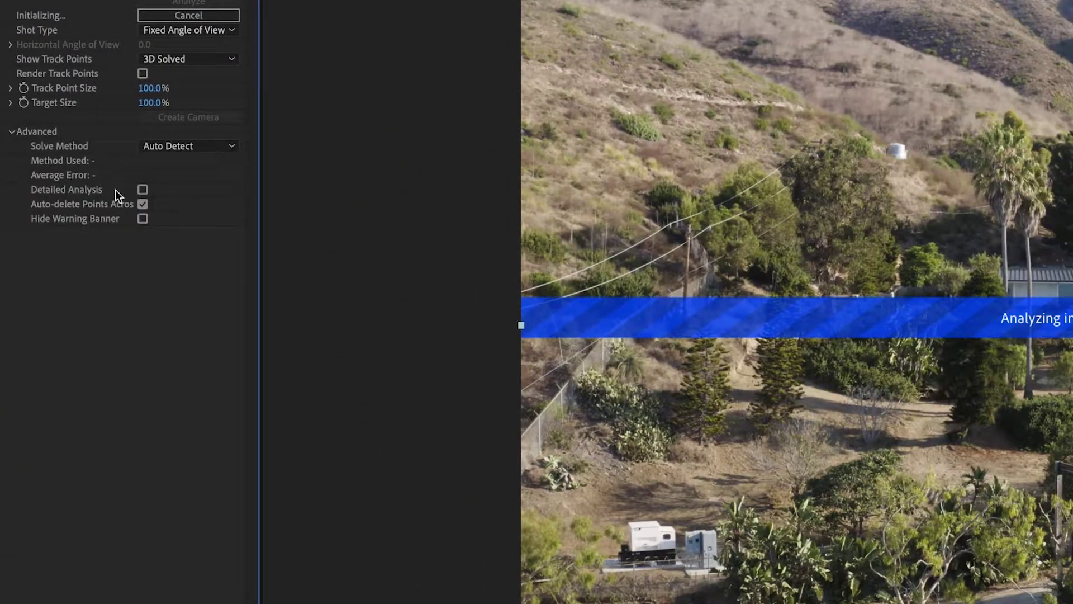
pyautogui.click(141, 190)
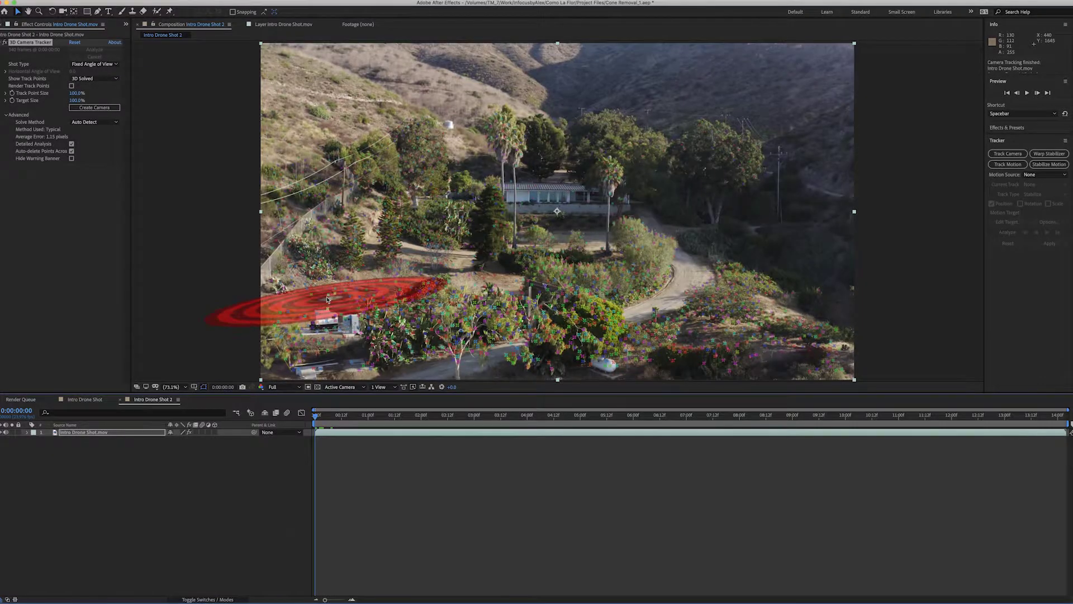
# Play and scrub through the tracked clip to examine the track points around the cone near the house.
pyautogui.press('space')
pyautogui.press('space')
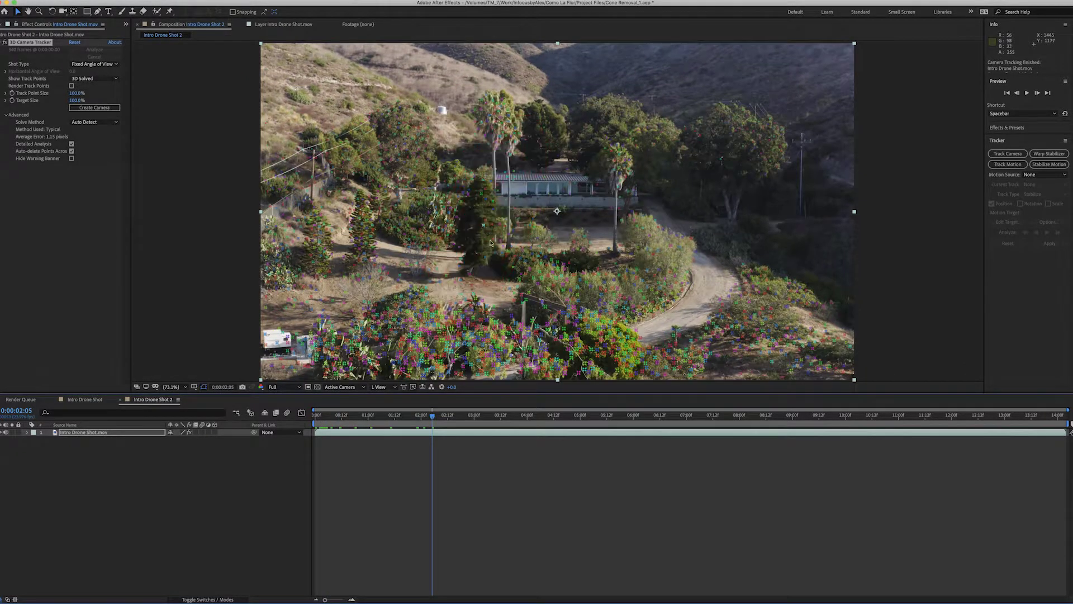
pyautogui.moveTo(462, 416); pyautogui.dragTo(990, 430)
pyautogui.press('space')
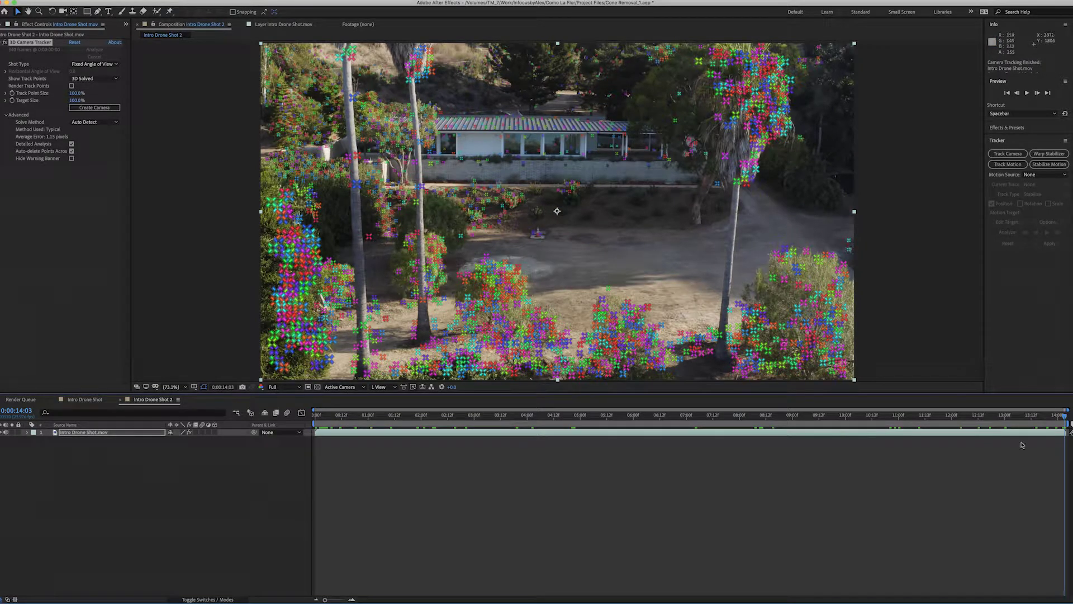
pyautogui.moveTo(1061, 420); pyautogui.dragTo(850, 435)
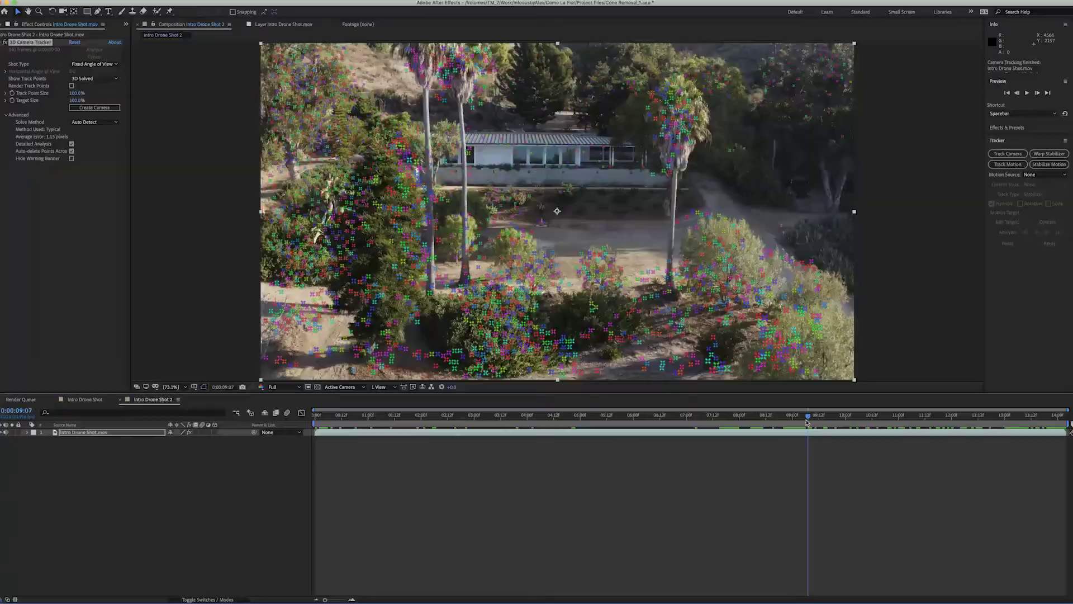
pyautogui.moveTo(807, 424); pyautogui.dragTo(803, 423)
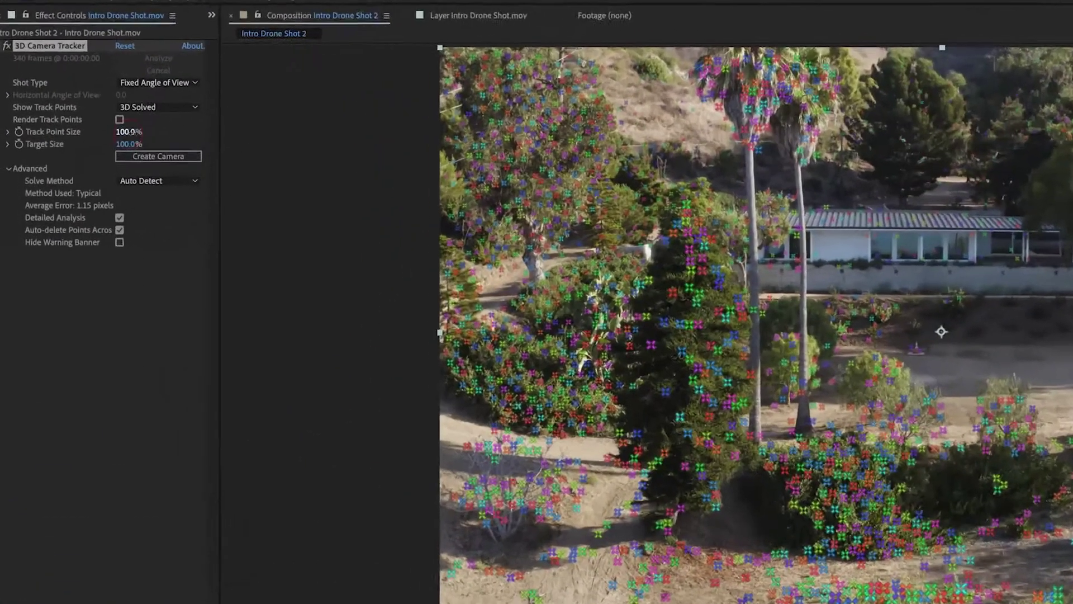
# Enlarge the 3D Camera Tracker's track points to a Track Point Size of 241%.
pyautogui.moveTo(77, 93); pyautogui.dragTo(105, 93)
pyautogui.moveTo(238, 150); pyautogui.dragTo(259, 151)
pyautogui.moveTo(720, 416); pyautogui.dragTo(617, 413)
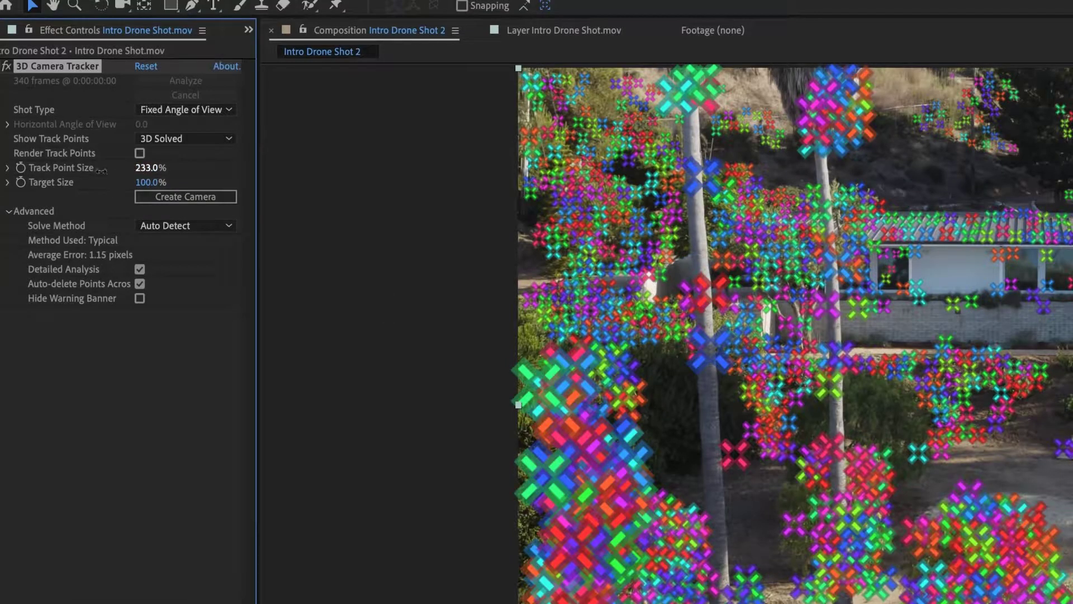
pyautogui.moveTo(57, 174); pyautogui.dragTo(48, 174)
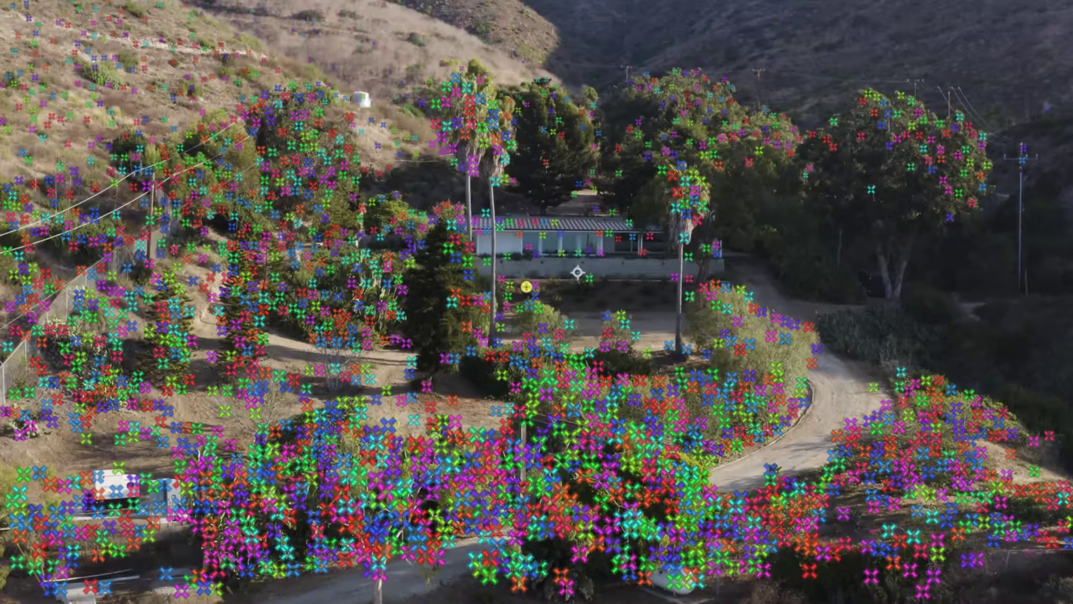
# Create a null and camera from a track point on the planted slope just below the house's retaining wall.
pyautogui.press('space')
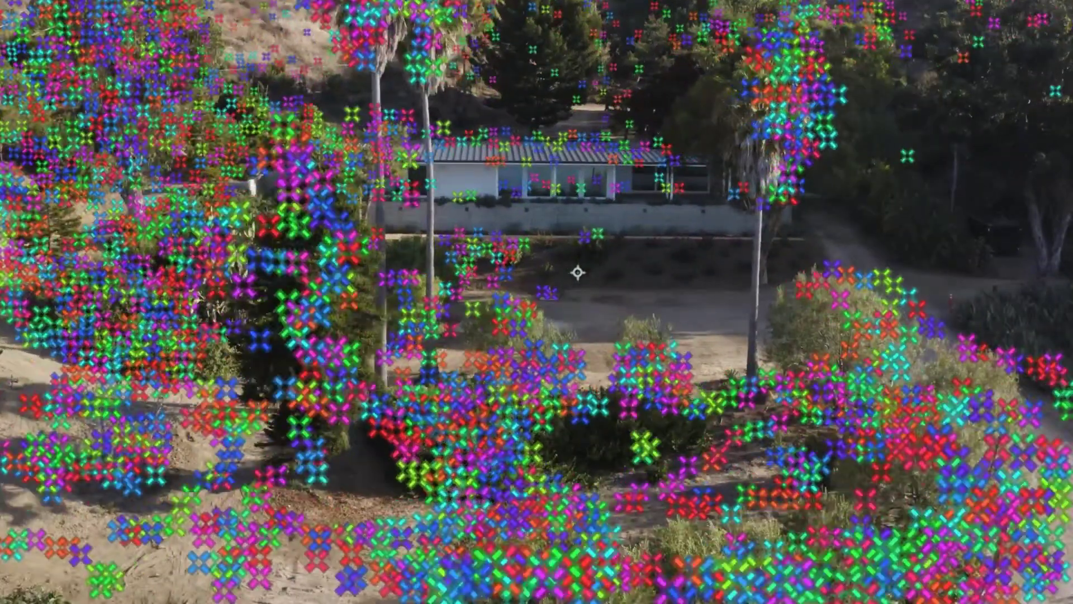
pyautogui.press('space')
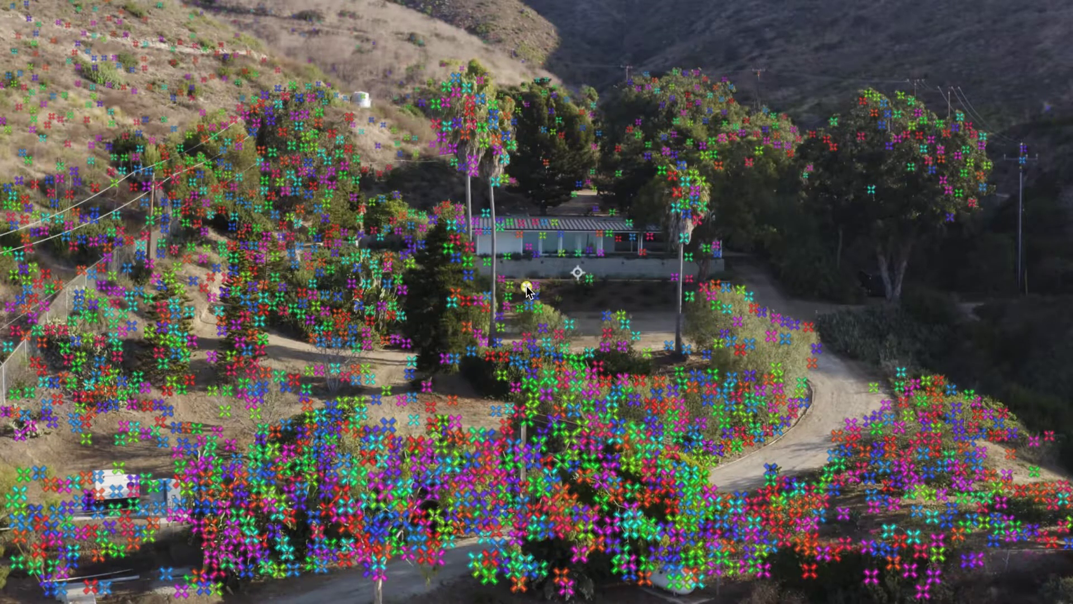
pyautogui.rightClick(528, 291)
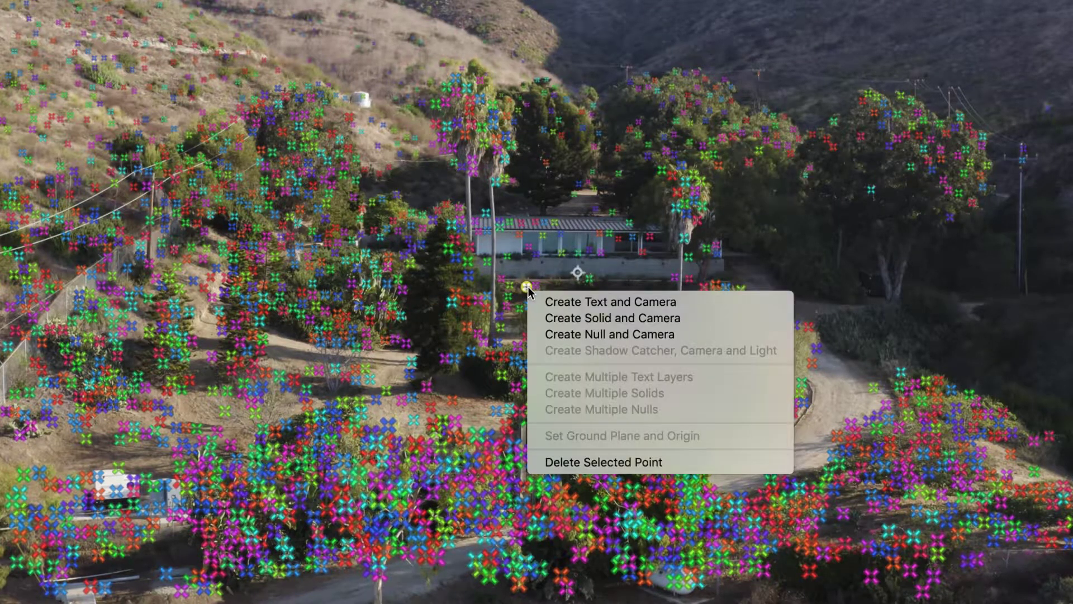
pyautogui.click(591, 335)
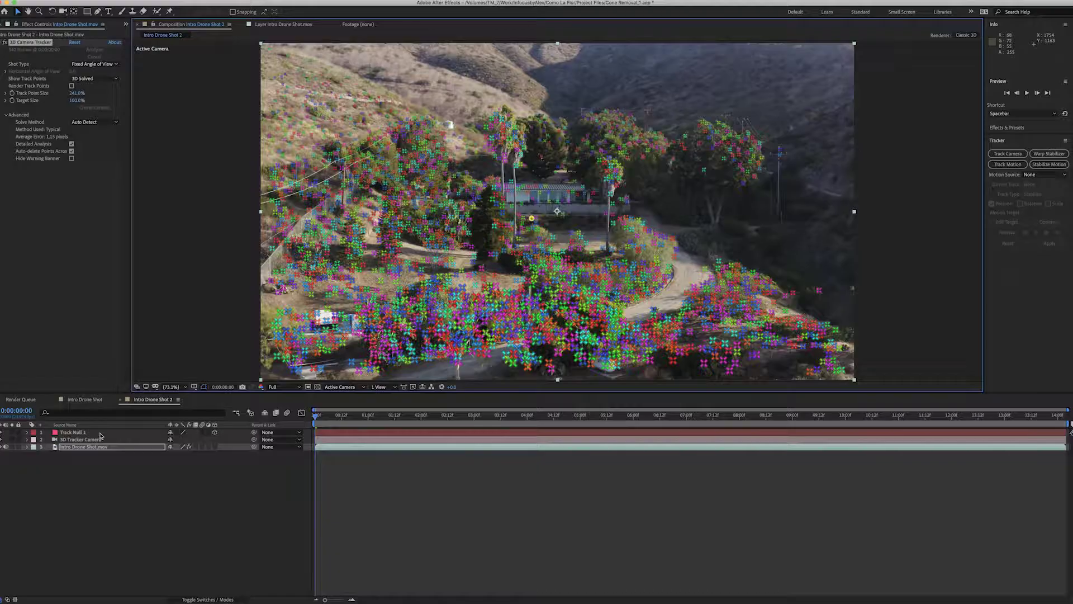
# Select Track Null 1, check its tracking near the end of the clip, and park the playhead at 0:00:14:03.
pyautogui.click(101, 435)
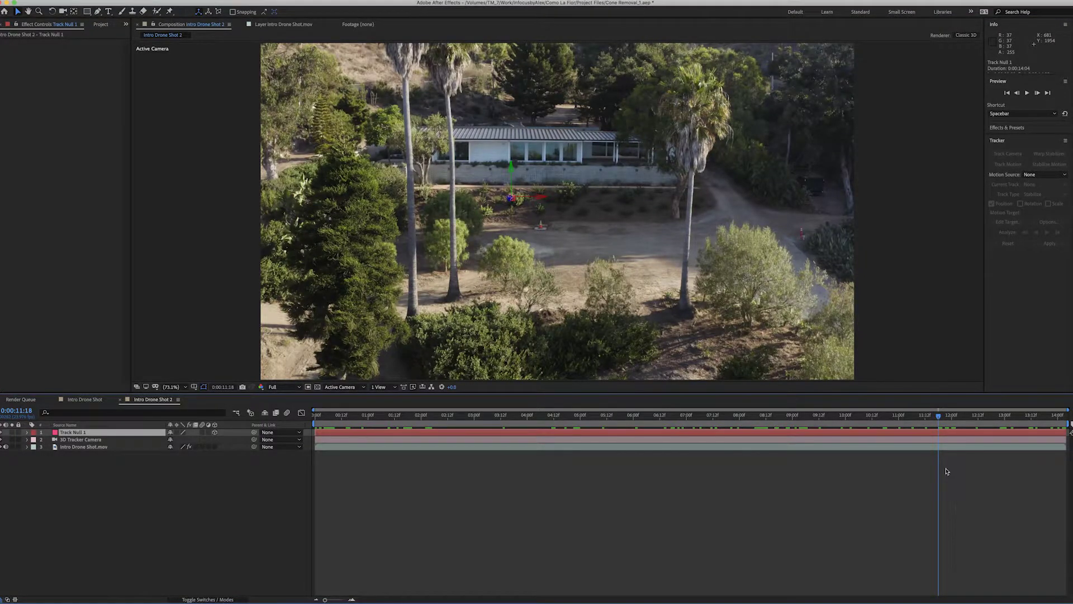
pyautogui.moveTo(939, 418); pyautogui.dragTo(1069, 433)
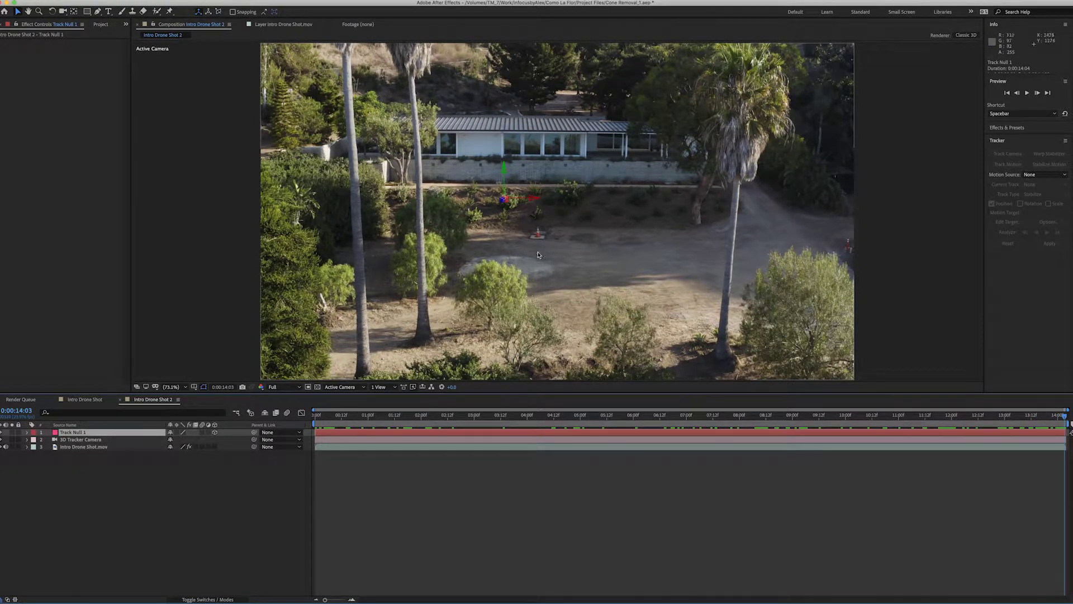
pyautogui.moveTo(1065, 417)
pyautogui.mouseDown()
pyautogui.moveTo(916, 417)
pyautogui.moveTo(1060, 417)
pyautogui.mouseUp()
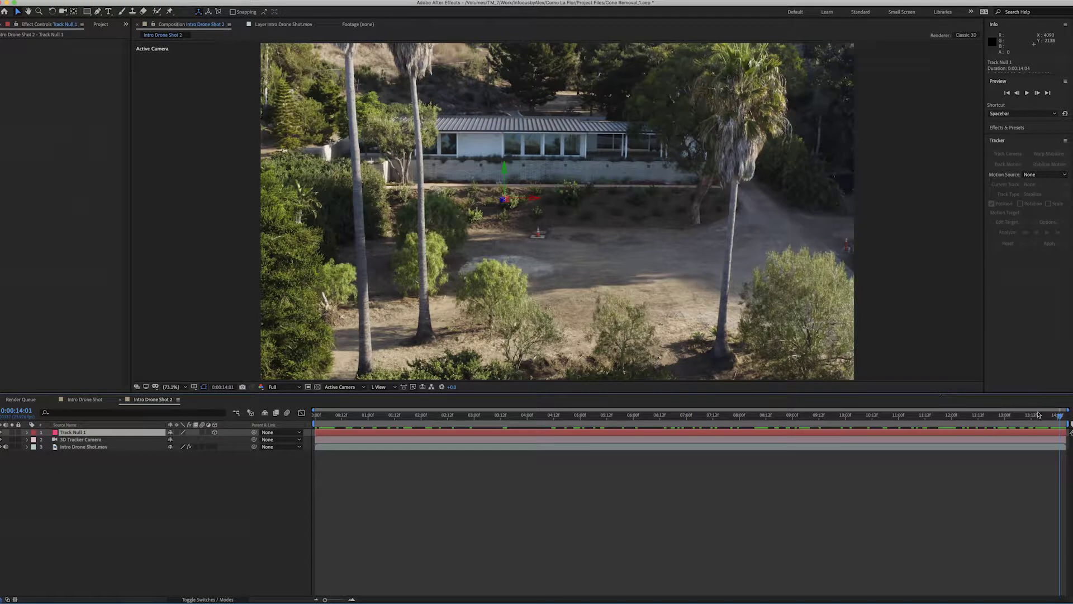
pyautogui.moveTo(1060, 418); pyautogui.dragTo(1066, 417)
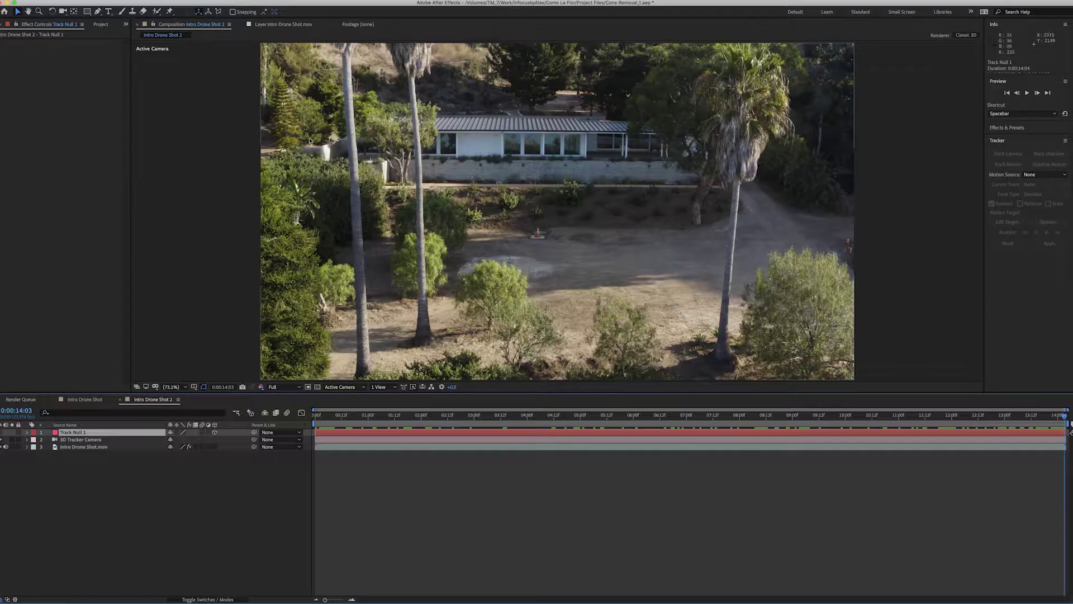
# Save the current frame as a Photoshop file named Cone.psd and render it from the queue.
pyautogui.click(117, 0)
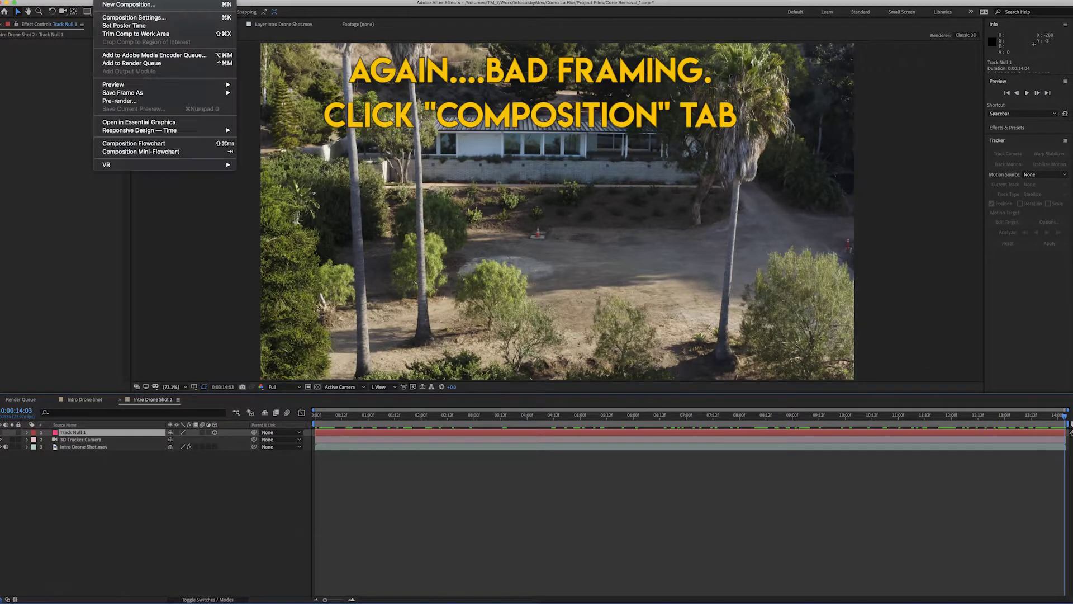
pyautogui.moveTo(139, 94)
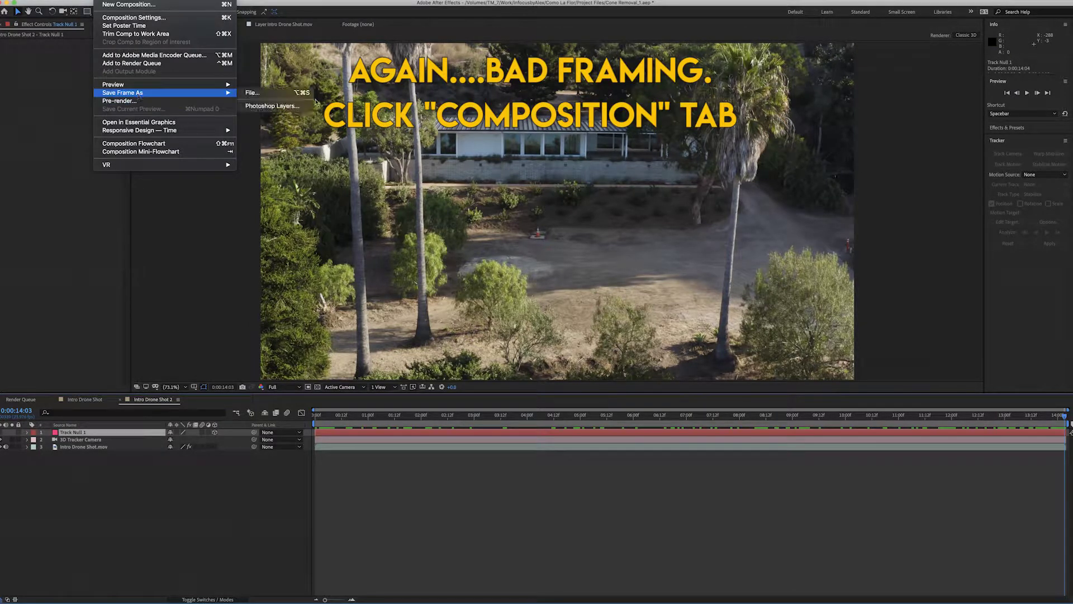
pyautogui.click(263, 93)
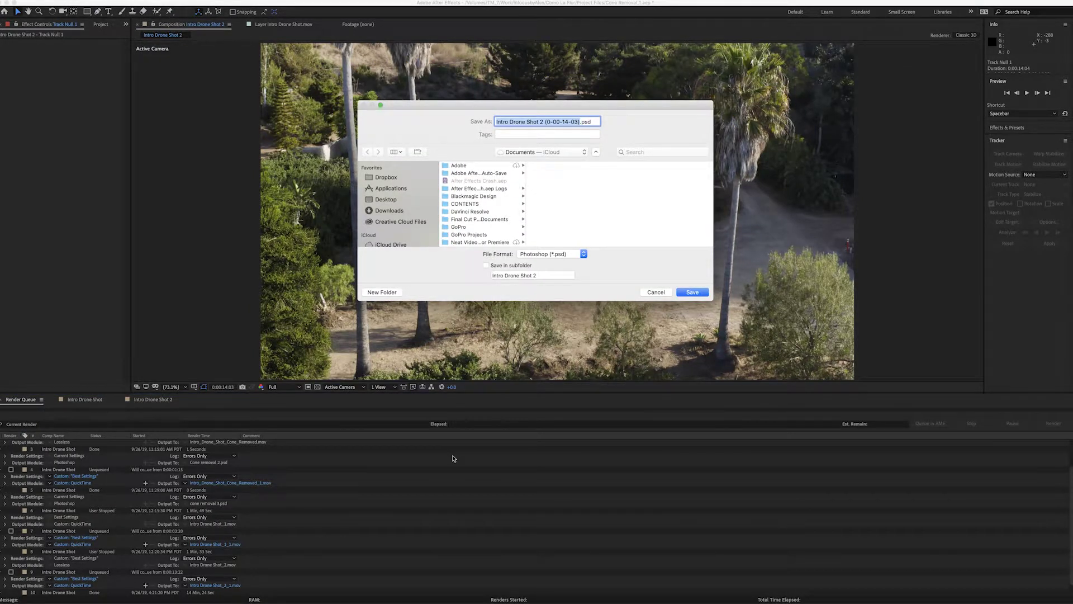
pyautogui.write('Cone')
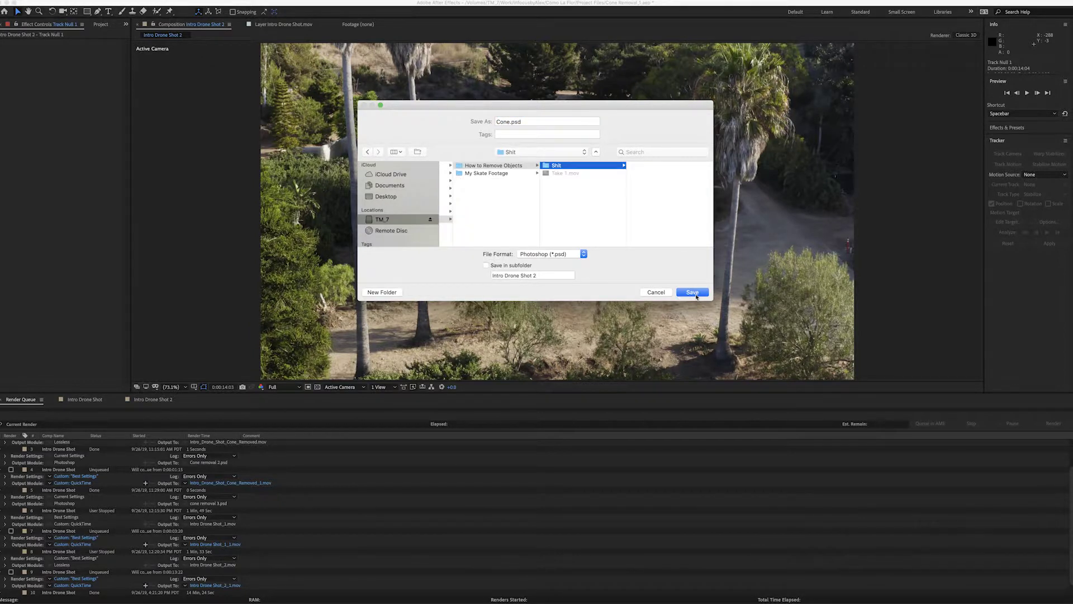
pyautogui.click(694, 293)
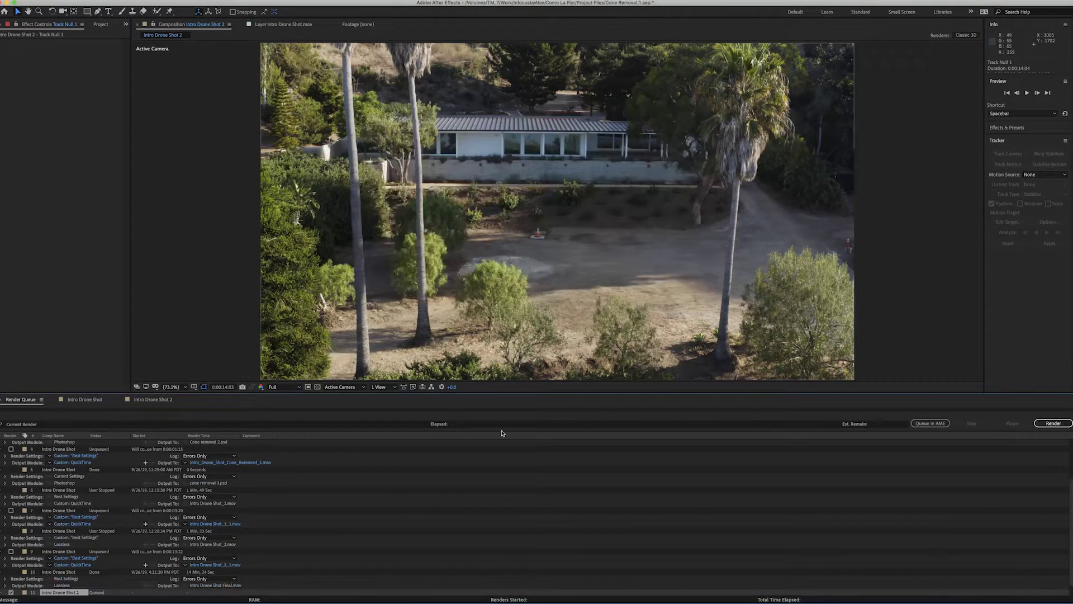
pyautogui.scroll(-1, 739, 468)
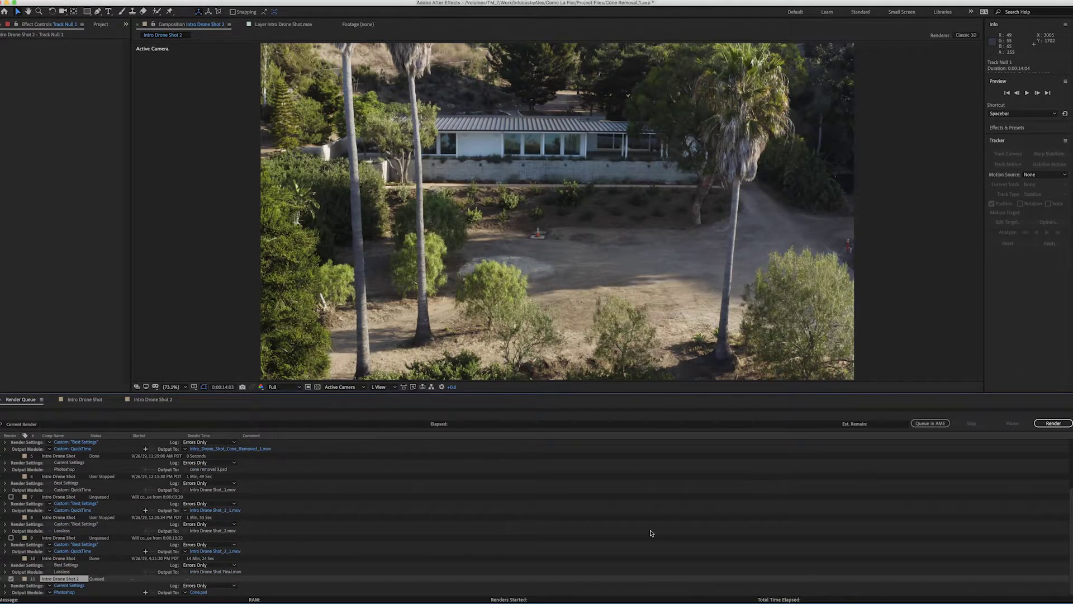
pyautogui.click(1054, 425)
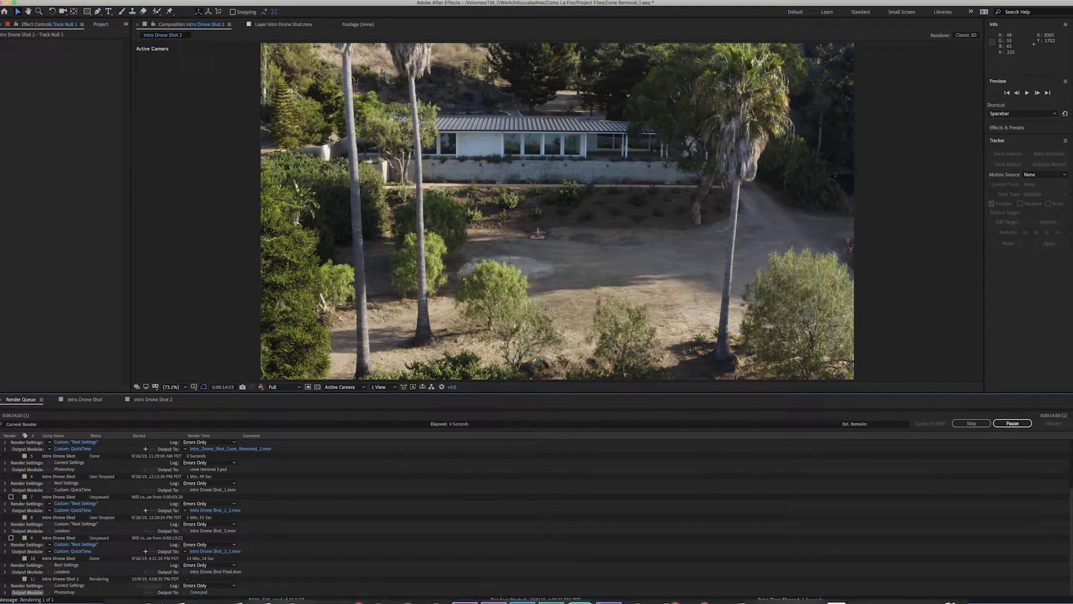
# Locate the rendered Cone.psd, open it in Photoshop, and duplicate the Background layer.
pyautogui.moveTo(163, 602)
pyautogui.click(120, 590)
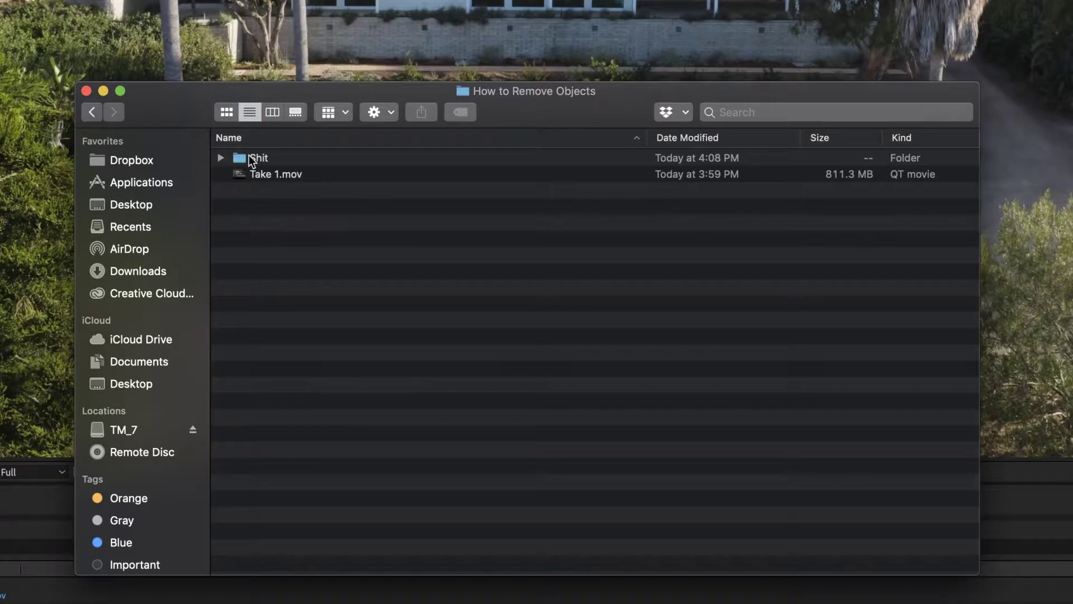
pyautogui.doubleClick(249, 157)
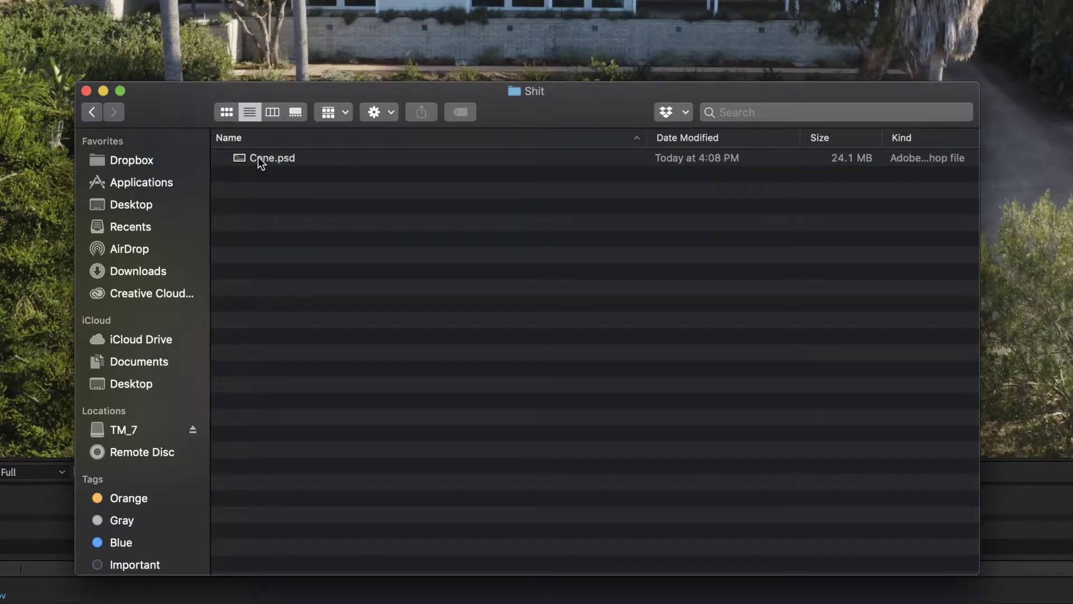
pyautogui.click(257, 157)
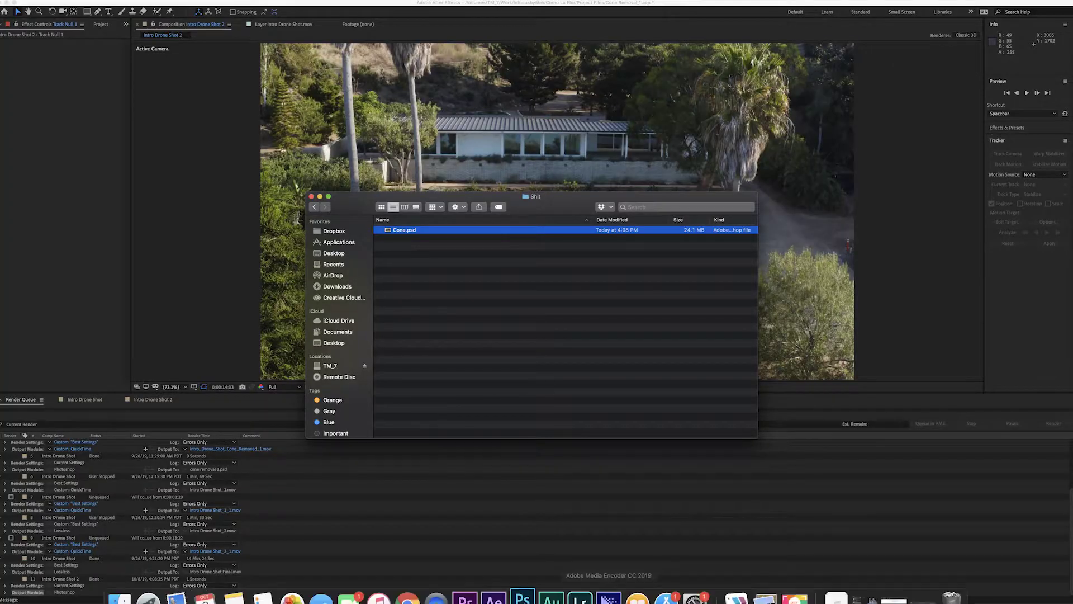
pyautogui.click(521, 585)
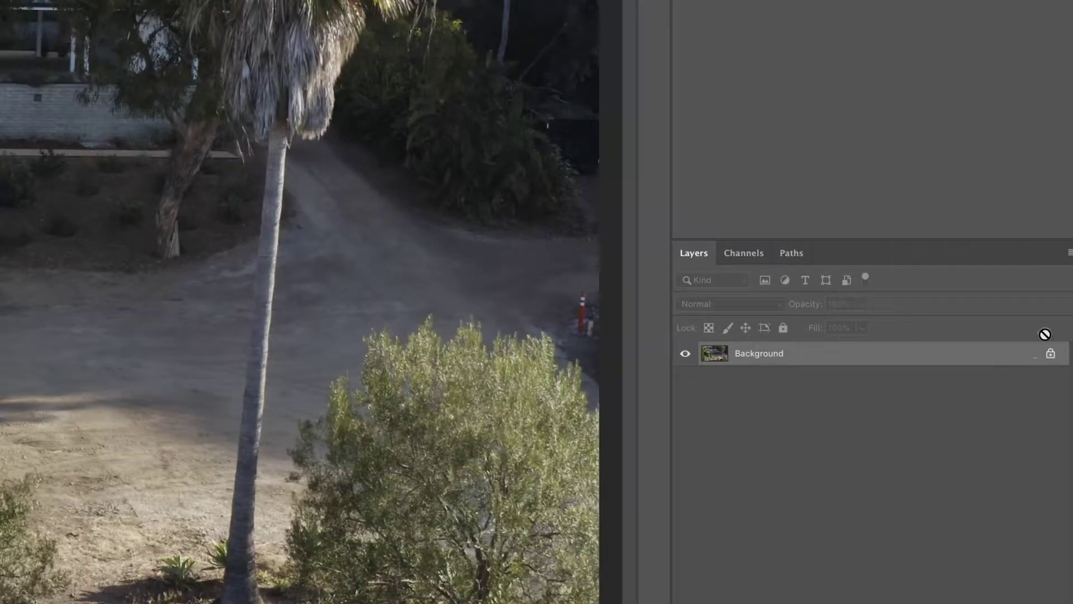
pyautogui.press('super+j')
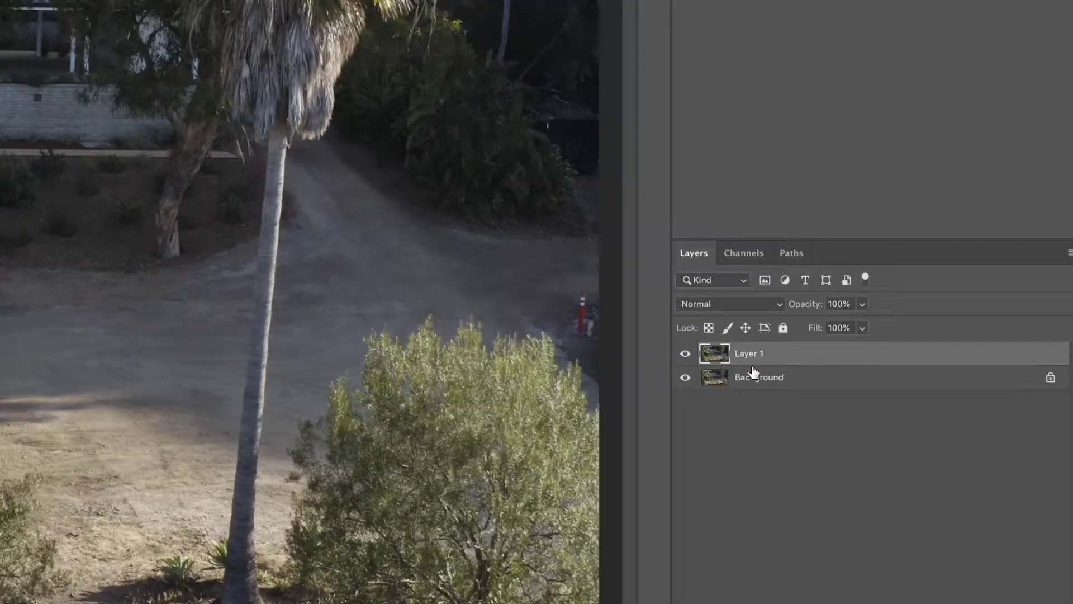
# Paint out the orange cone and its base below the planted slope on Layer 1 with the Clone Stamp, using nearby dirt.
pyautogui.click(819, 379)
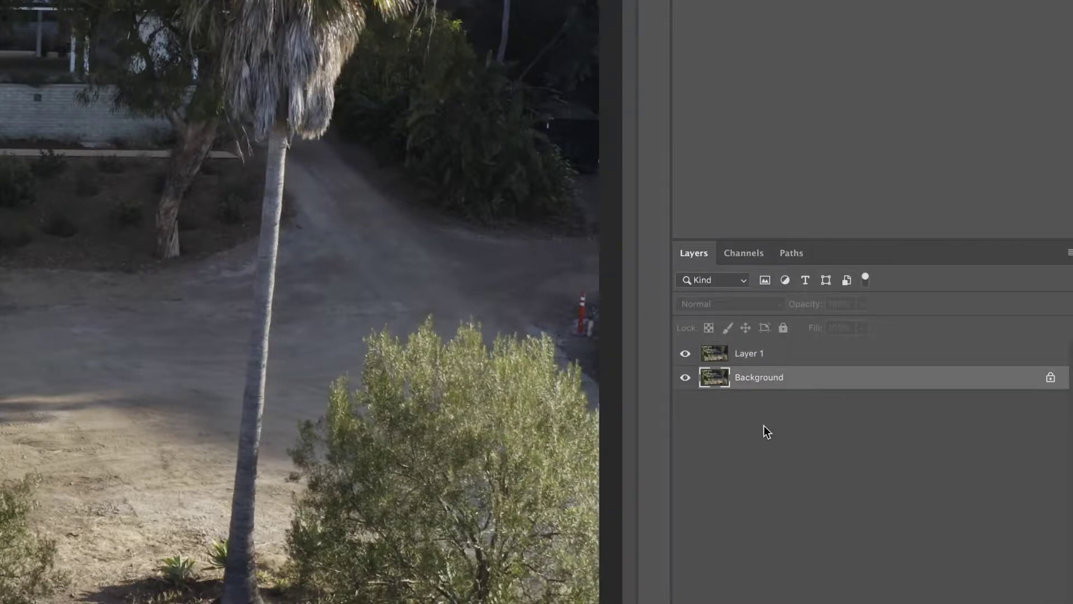
pyautogui.click(686, 354)
pyautogui.click(686, 354)
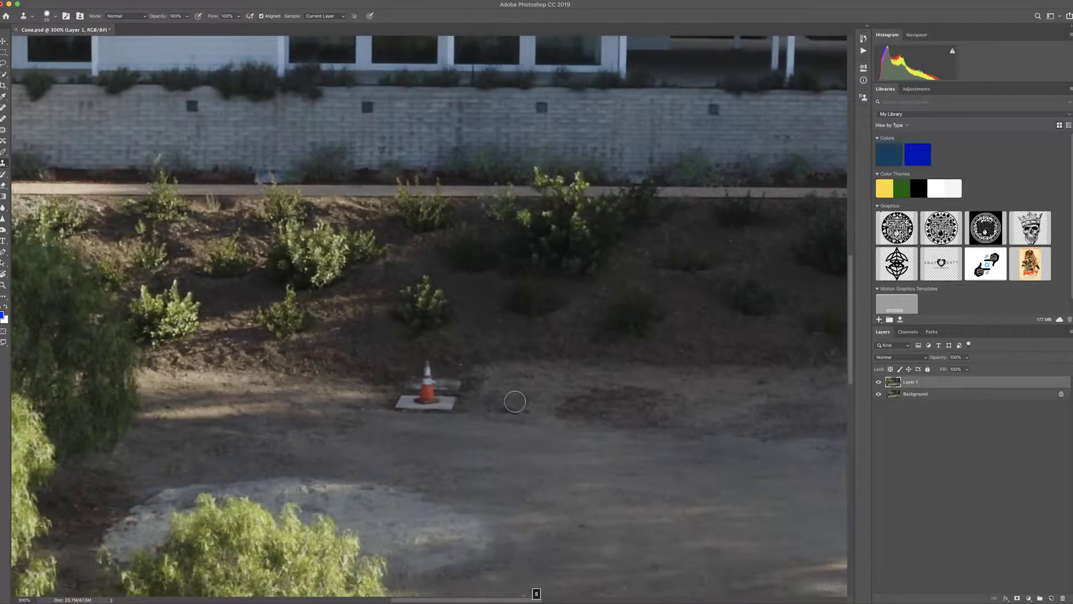
pyautogui.press('s')
pyautogui.moveTo(493, 404)
pyautogui.mouseDown()
pyautogui.moveTo(464, 412)
pyautogui.moveTo(476, 421)
pyautogui.mouseUp()
pyautogui.moveTo(478, 406)
pyautogui.mouseDown()
pyautogui.moveTo(391, 404)
pyautogui.moveTo(462, 402)
pyautogui.mouseUp()
pyautogui.keyDown('alt'); pyautogui.click(533, 385); pyautogui.keyUp('alt')
pyautogui.keyDown('alt'); pyautogui.click(454, 342); pyautogui.keyUp('alt')
pyautogui.moveTo(428, 362); pyautogui.dragTo(432, 369)
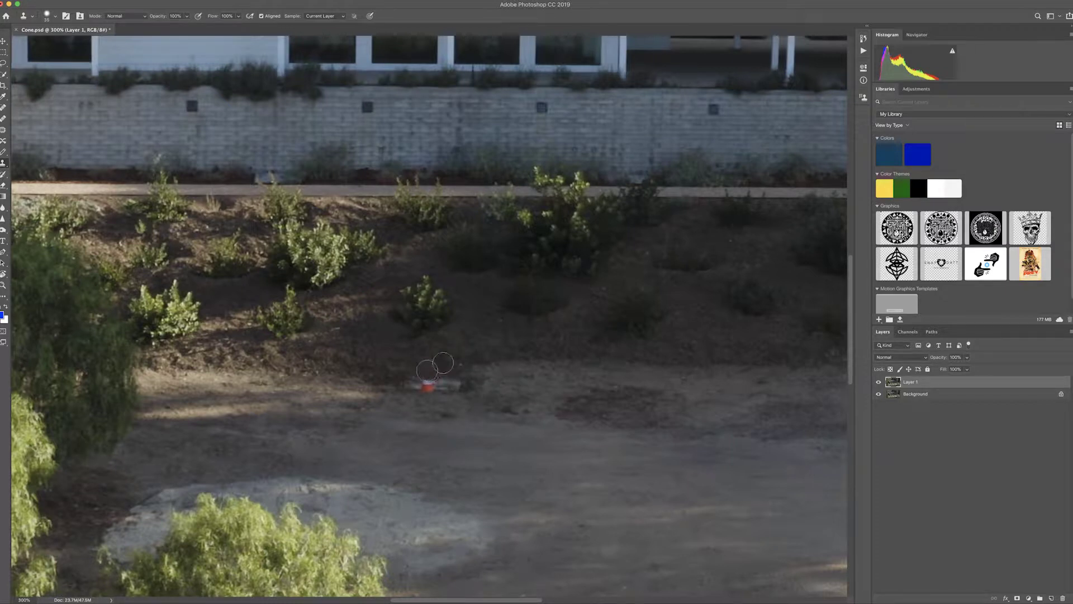
pyautogui.keyDown('alt'); pyautogui.click(454, 349); pyautogui.keyUp('alt')
pyautogui.moveTo(429, 377)
pyautogui.mouseDown()
pyautogui.moveTo(416, 378)
pyautogui.moveTo(470, 380)
pyautogui.mouseUp()
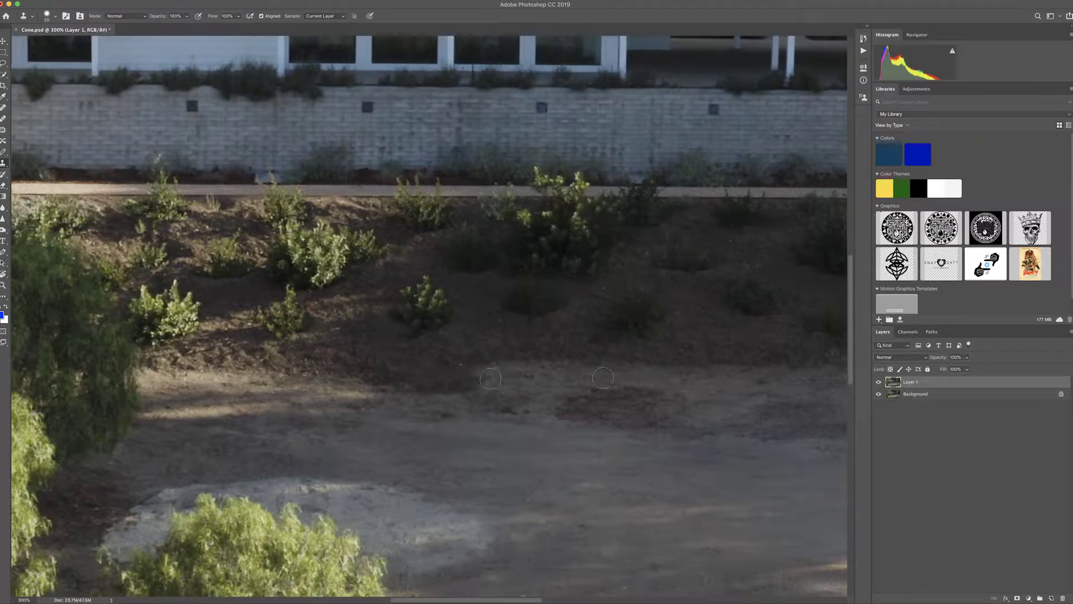
# Check the retouched frame as a whole, save Cone.psd, and switch back to After Effects.
pyautogui.press('super+0')
pyautogui.press('super+equal')
pyautogui.press('super+equal')
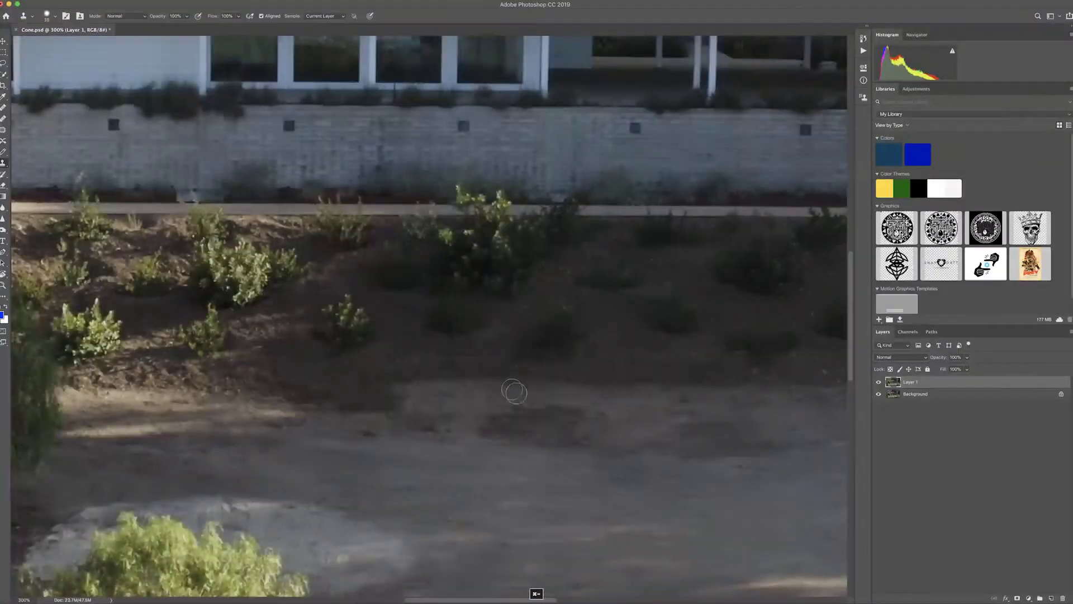
pyautogui.press('super+minus')
pyautogui.press('super+minus')
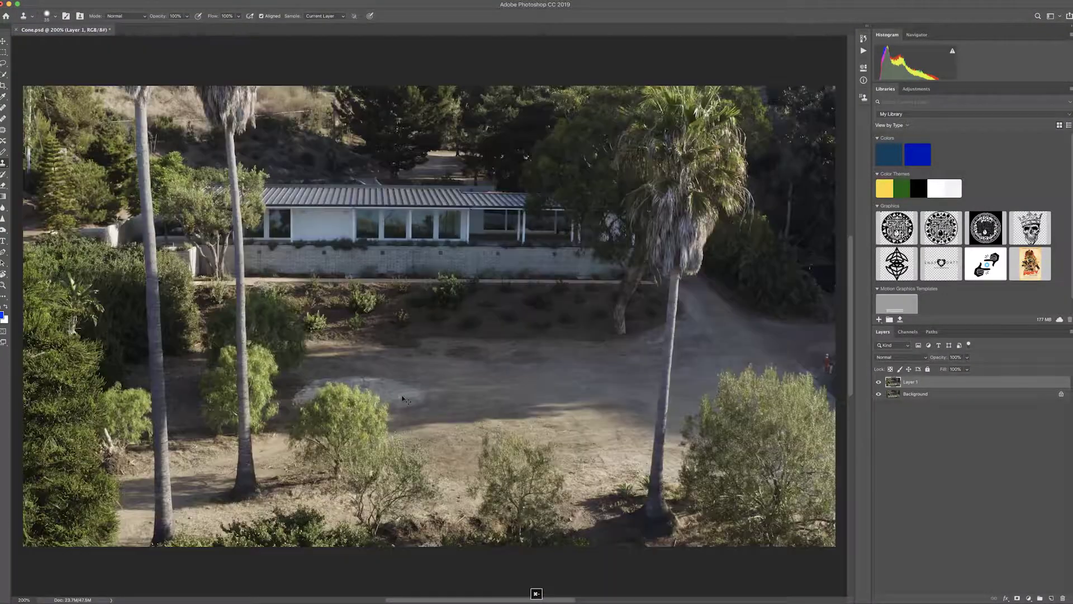
pyautogui.press('super+s')
pyautogui.click(633, 262)
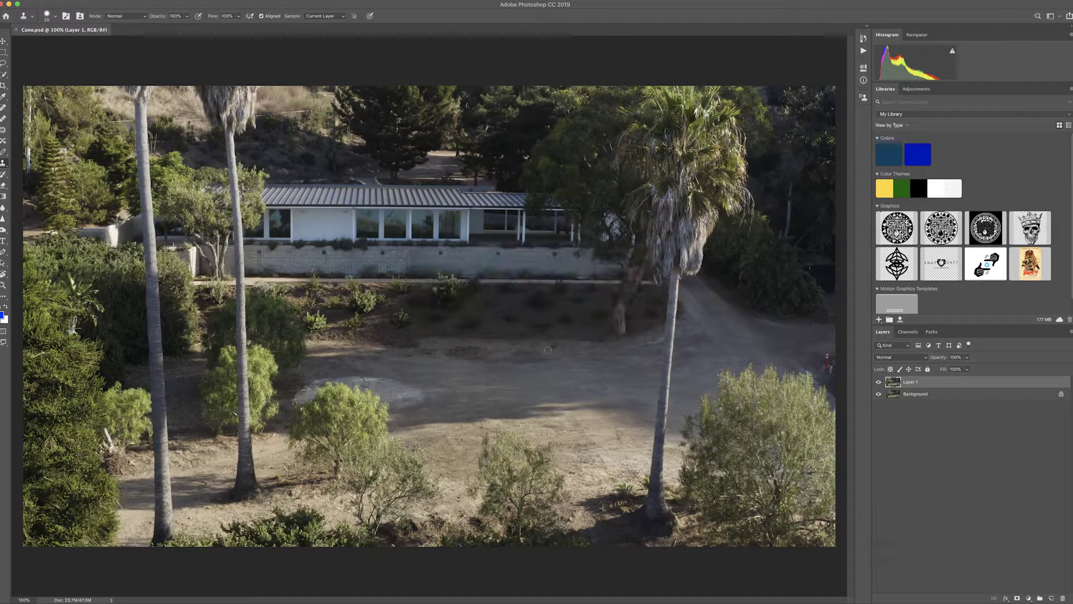
pyautogui.press('super+h')
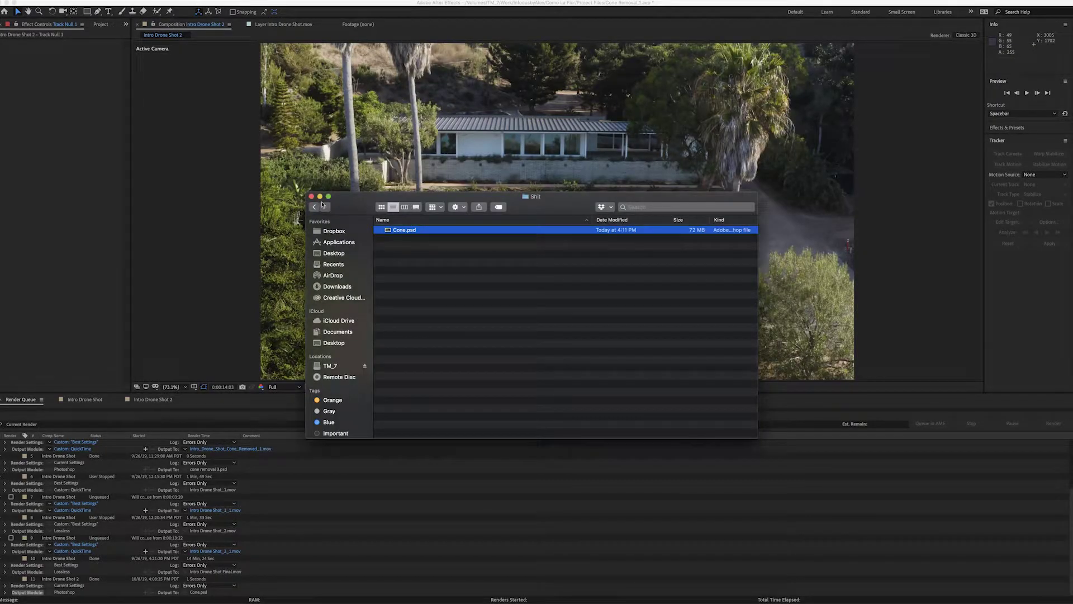
pyautogui.press('Return')
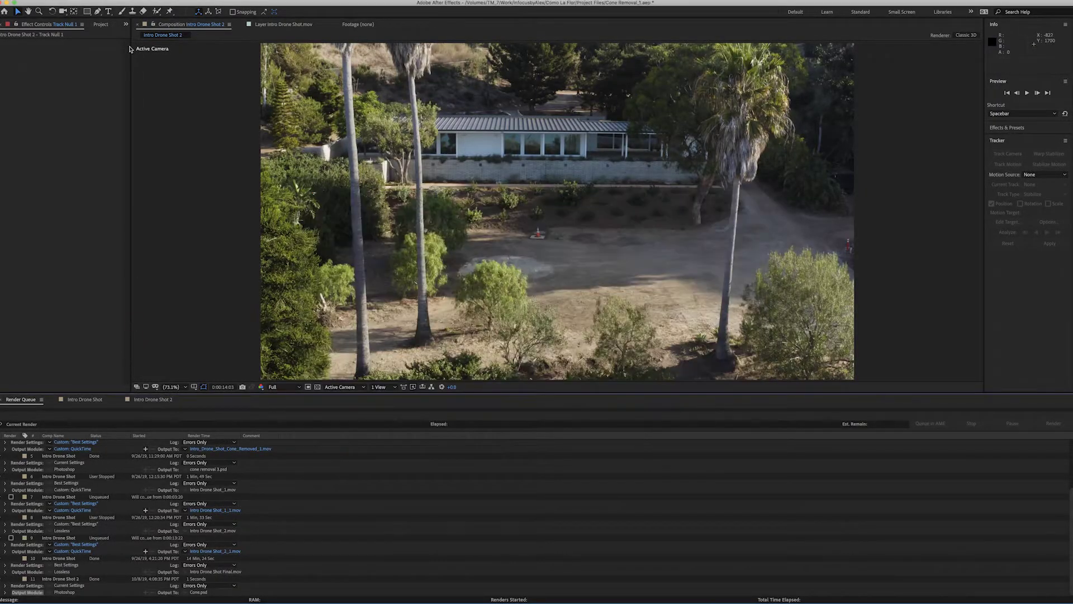
# Import Cone.psd into the project as footage with merged layers.
pyautogui.click(102, 25)
pyautogui.moveTo(177, 599)
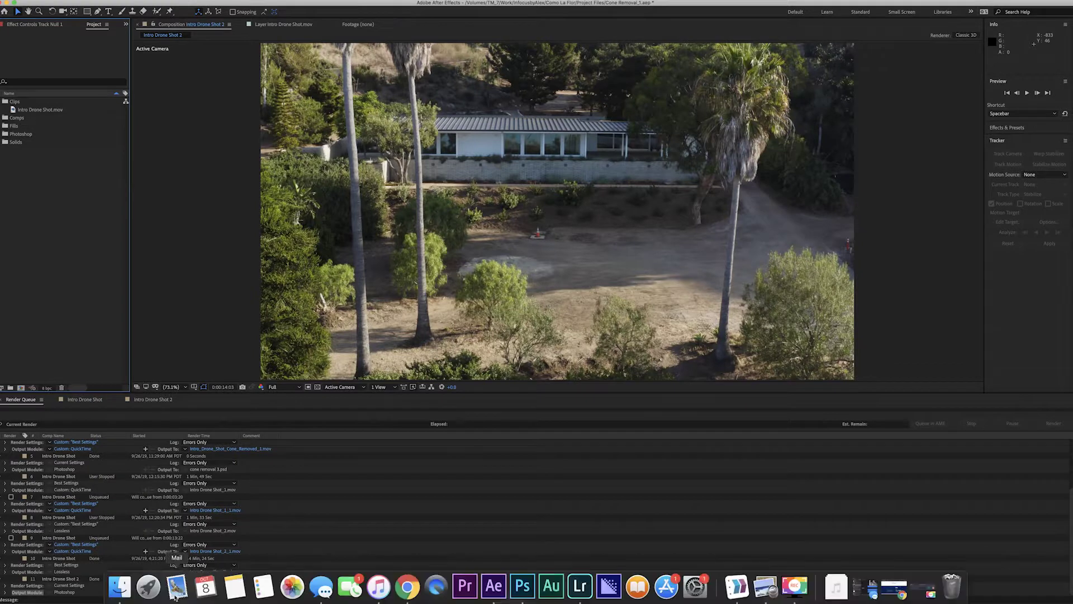
pyautogui.click(119, 587)
pyautogui.moveTo(390, 233); pyautogui.dragTo(25, 193)
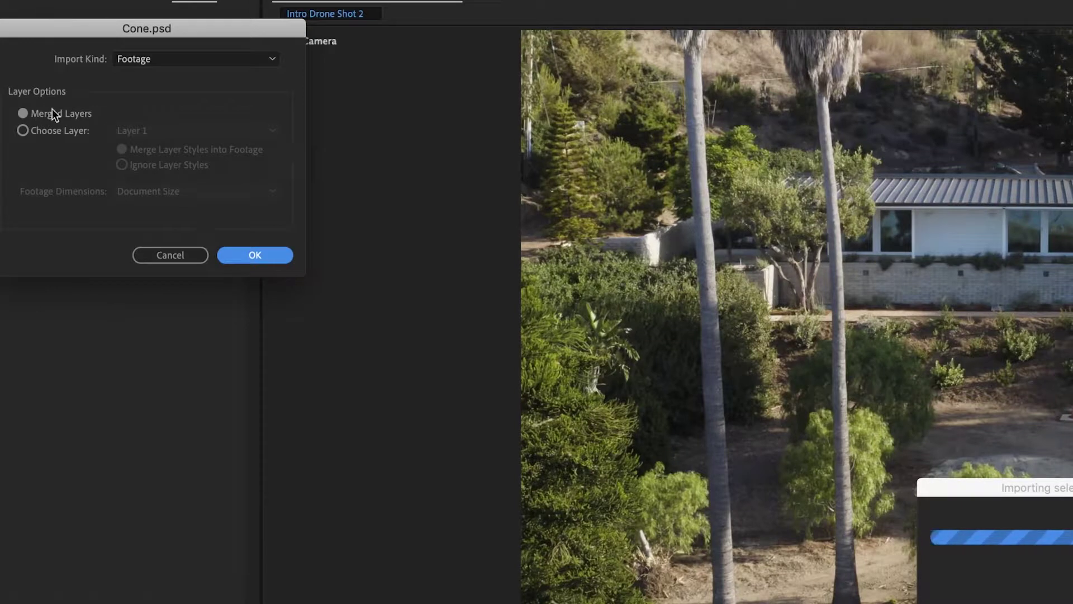
pyautogui.click(46, 106)
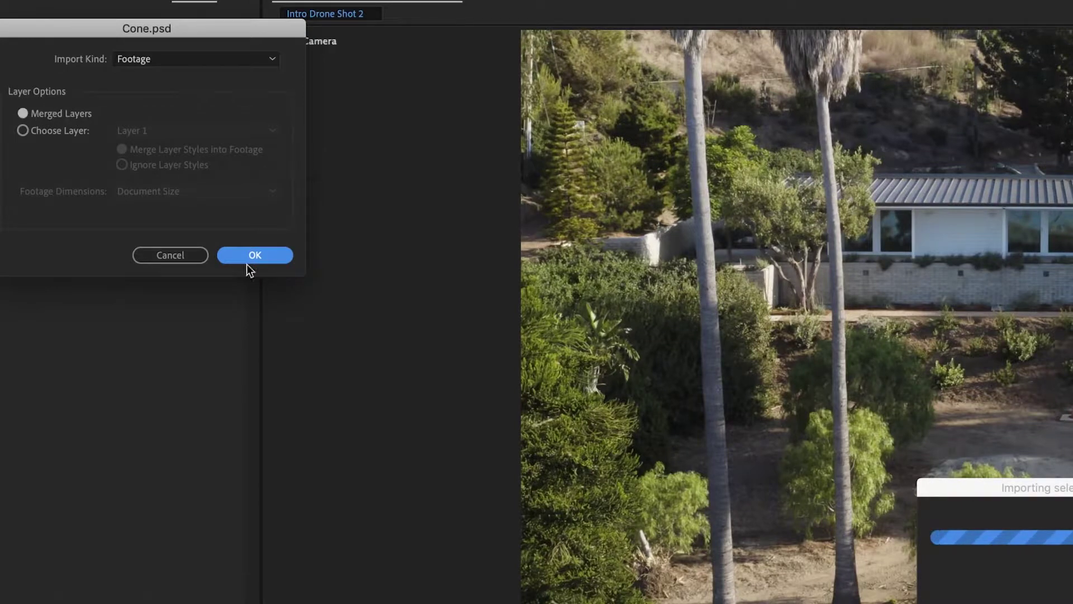
pyautogui.click(256, 253)
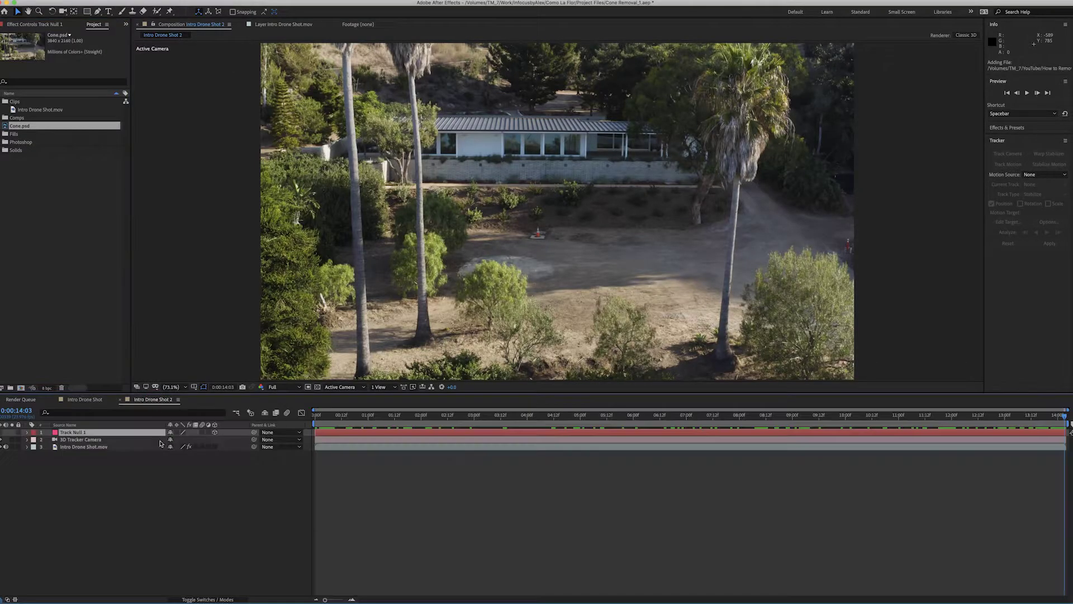
# Add Cone.psd to the Intro Drone Shot 2 composition as the top layer, above Track Null 1.
pyautogui.click(155, 468)
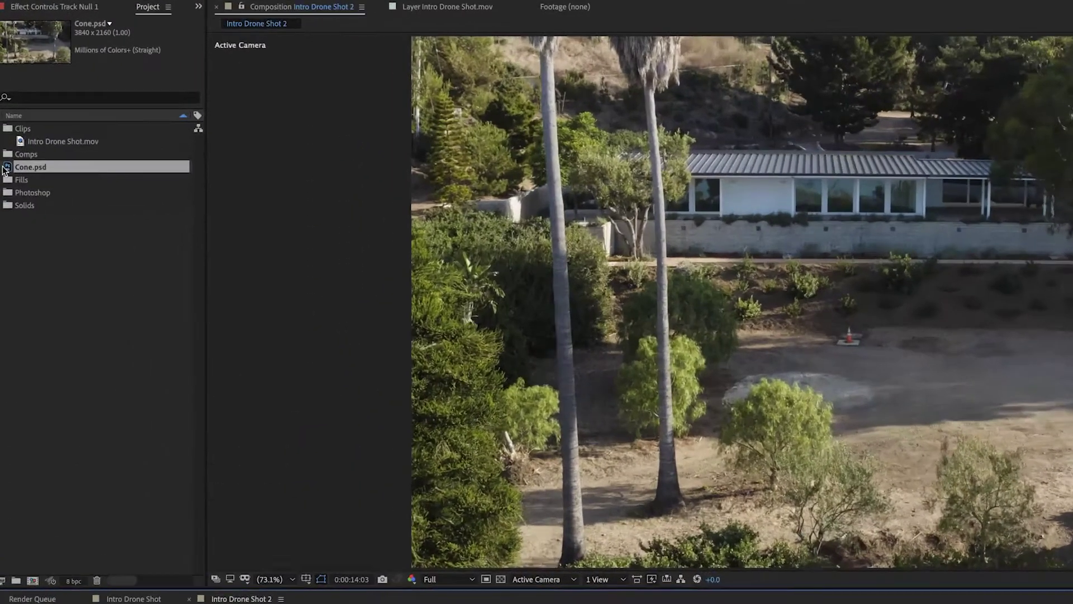
pyautogui.moveTo(19, 135); pyautogui.dragTo(11, 126)
pyautogui.click(49, 247)
pyautogui.moveTo(10, 198); pyautogui.dragTo(133, 363)
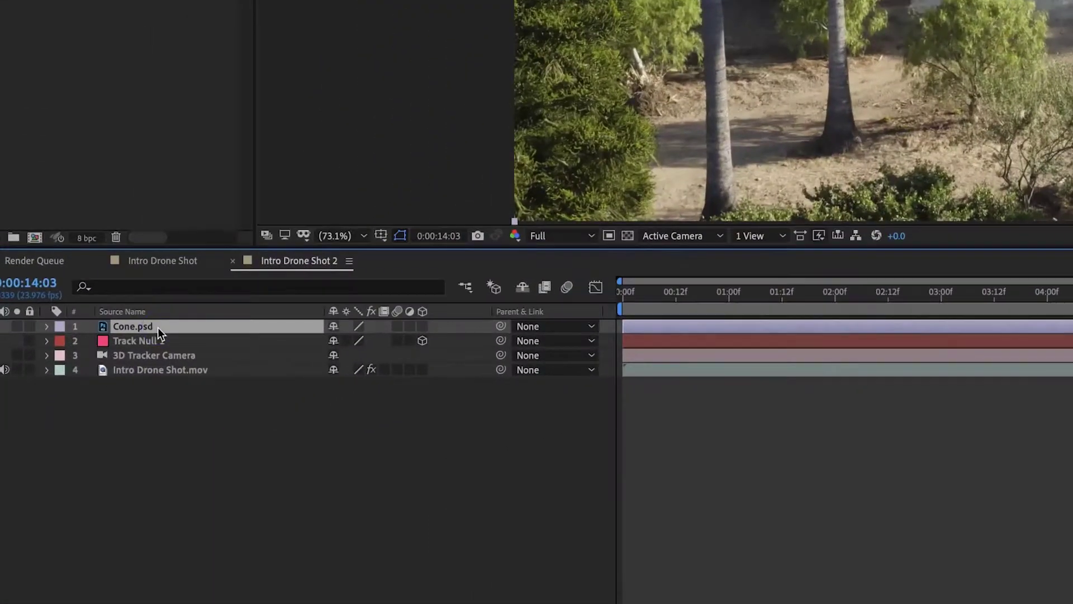
# Pre-compose the Cone.psd layer as Cone.psd Comp 1, leaving all attributes in Intro Drone Shot 2, and open the new composition.
pyautogui.rightClick(85, 433)
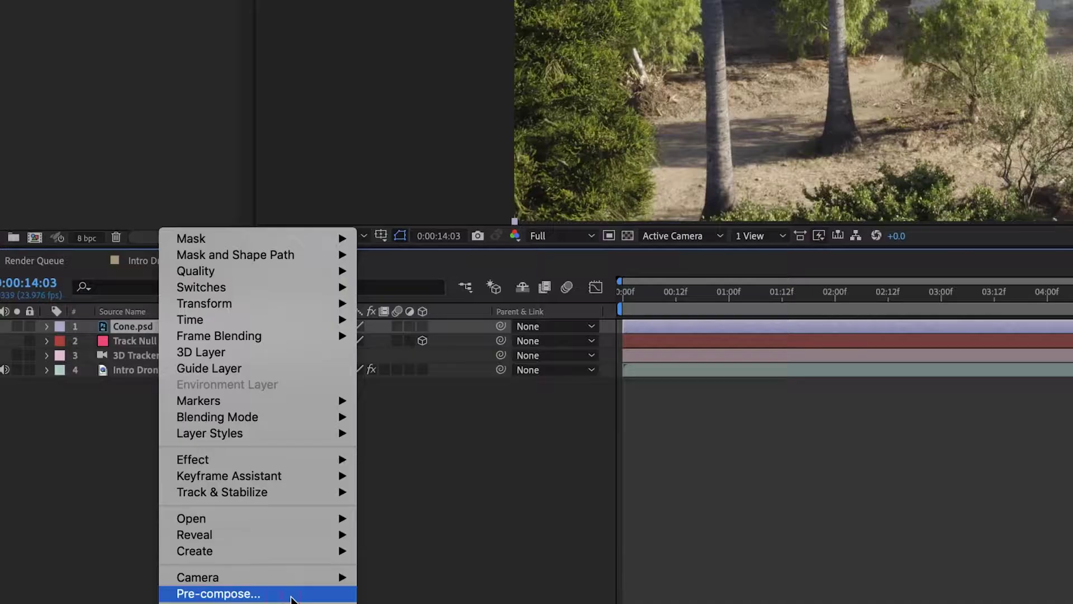
pyautogui.click(252, 594)
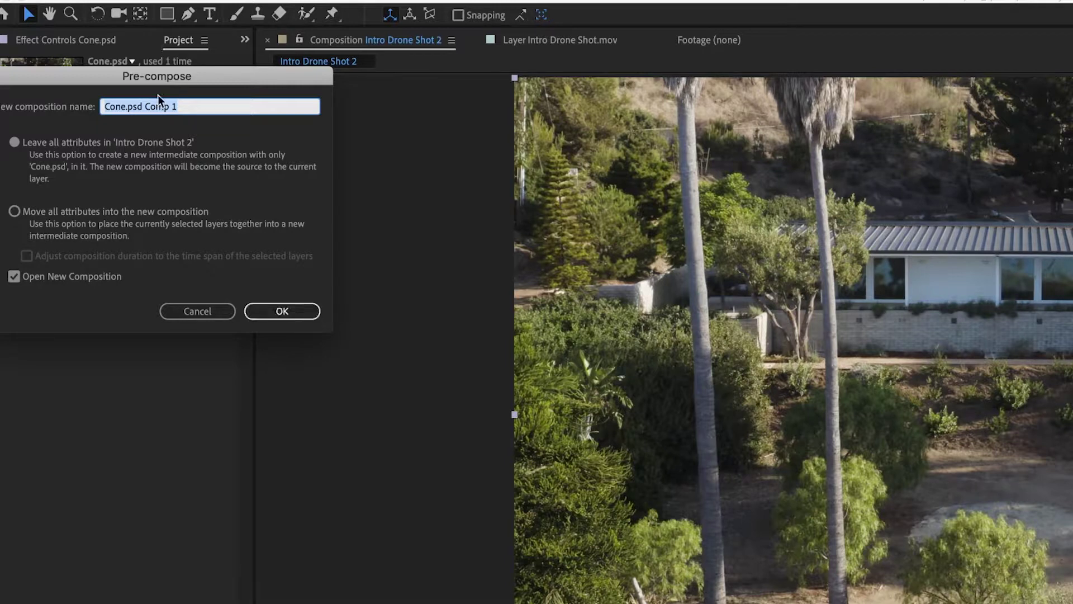
pyautogui.click(282, 312)
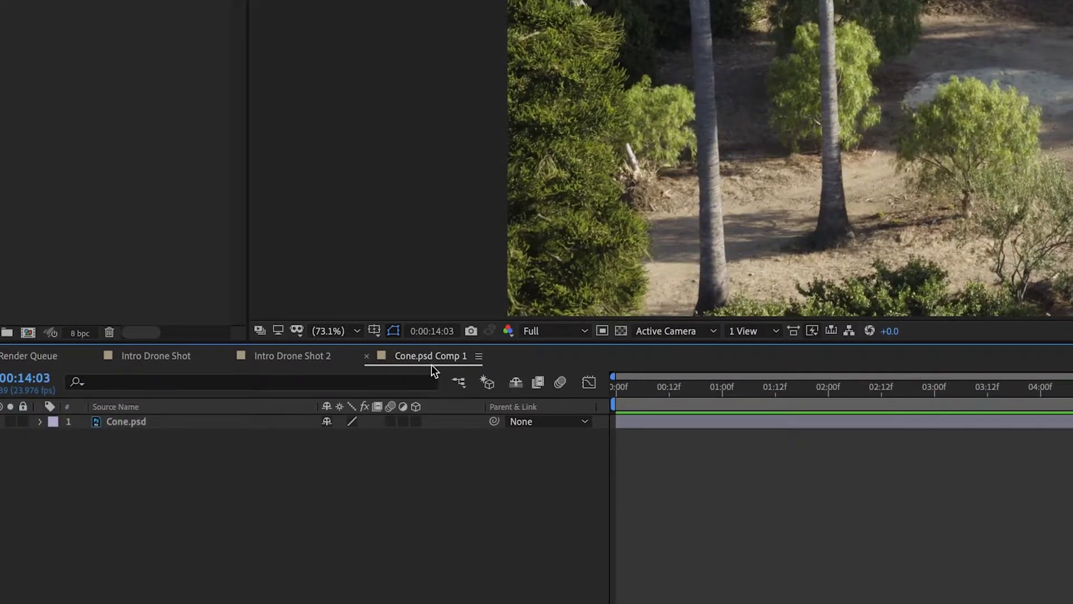
pyautogui.click(321, 361)
pyautogui.doubleClick(129, 424)
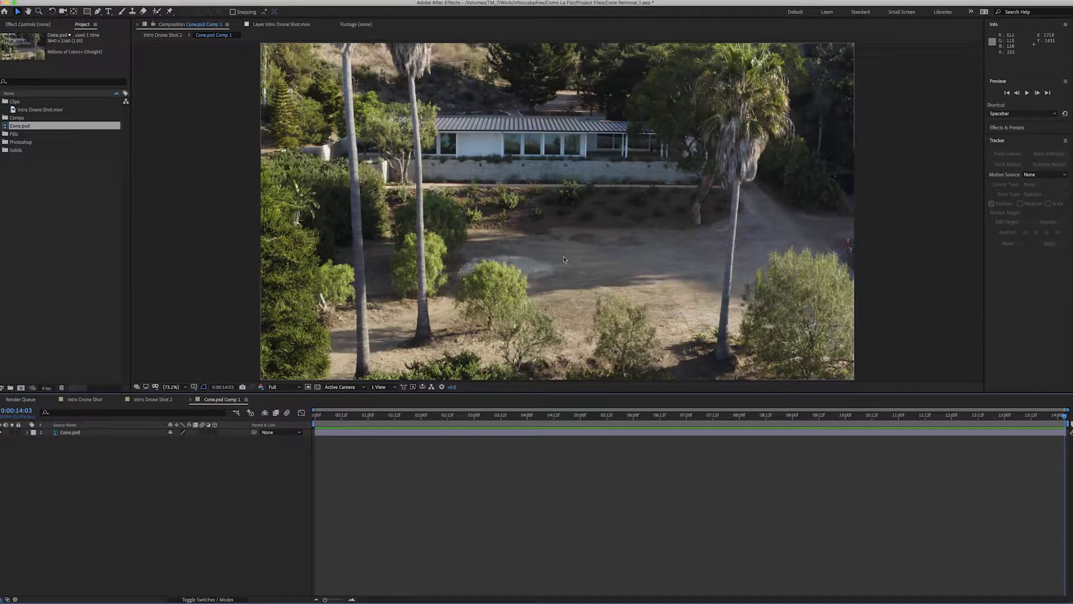
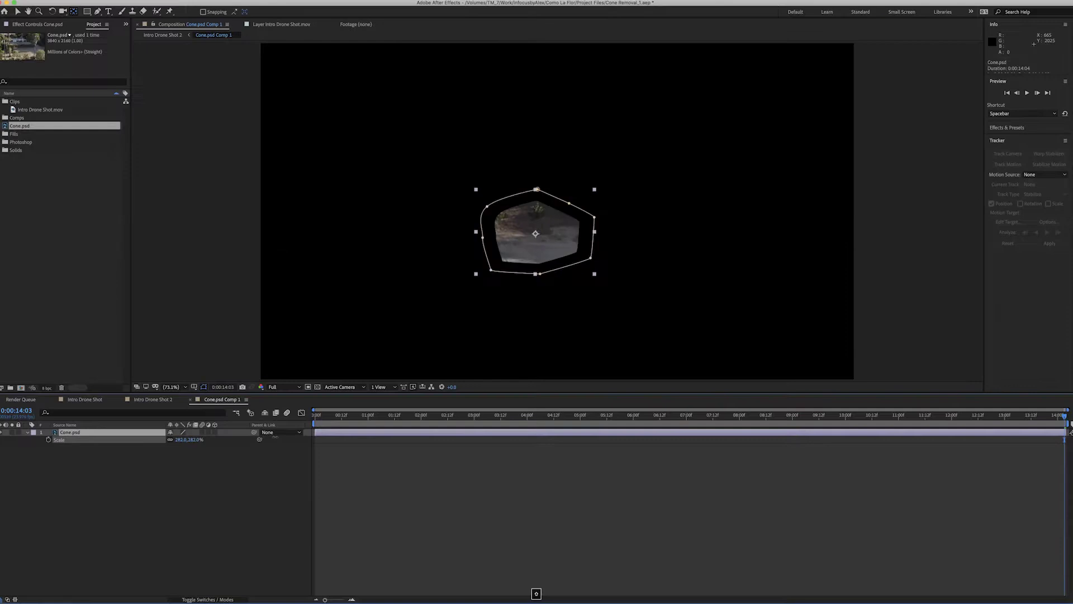
# Scale the Cone.psd layer up to 555% and reposition it so the whole masked patch fits within the frame.
pyautogui.moveTo(365, 440); pyautogui.dragTo(371, 443)
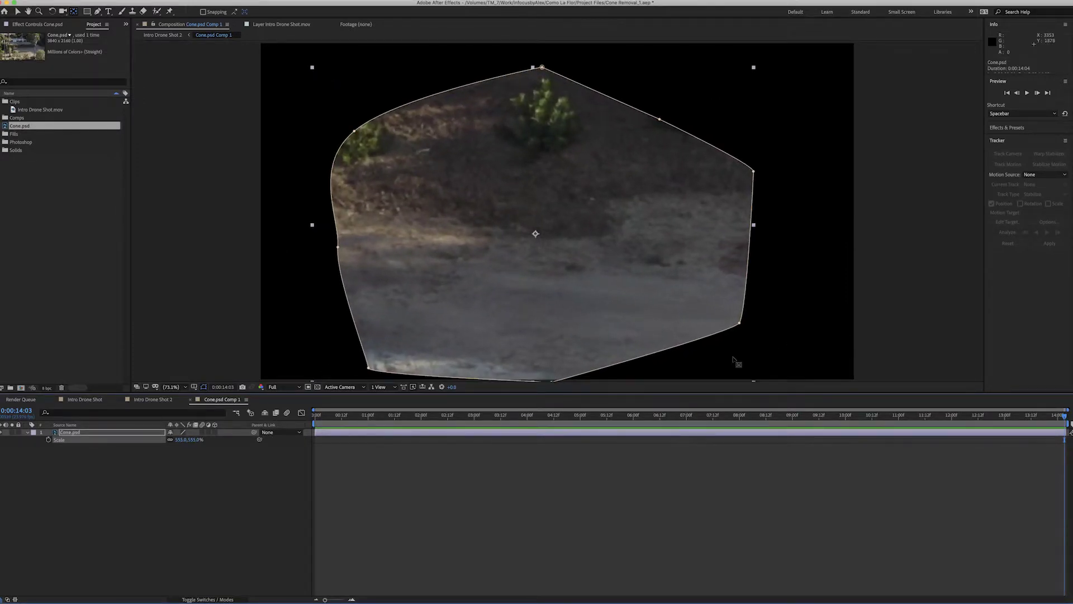
pyautogui.press('super+z')
pyautogui.press('super+z')
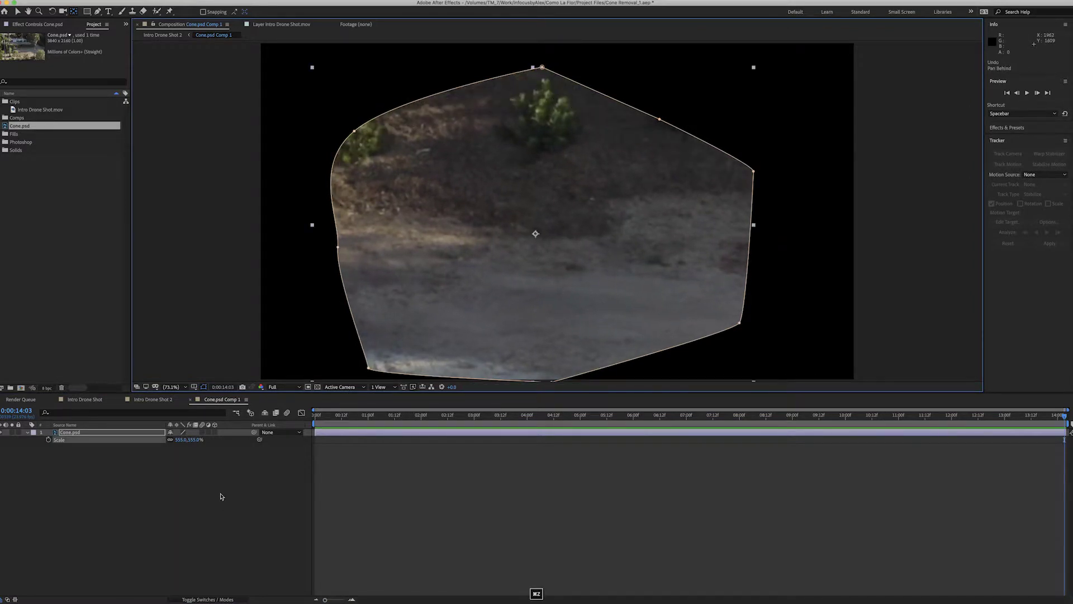
pyautogui.click(201, 485)
pyautogui.moveTo(424, 267); pyautogui.dragTo(426, 255)
pyautogui.press('super+z')
pyautogui.click(19, 12)
pyautogui.moveTo(467, 246); pyautogui.dragTo(478, 239)
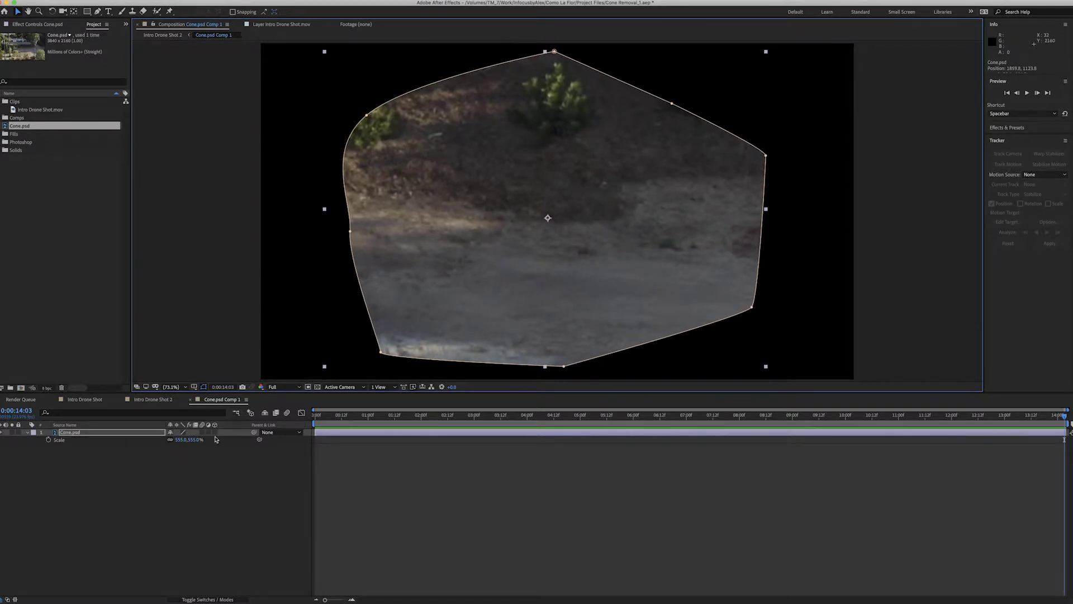
# Feather Mask 1 of the Cone.psd layer by 35 pixels to soften the patch's edges.
pyautogui.press('f')
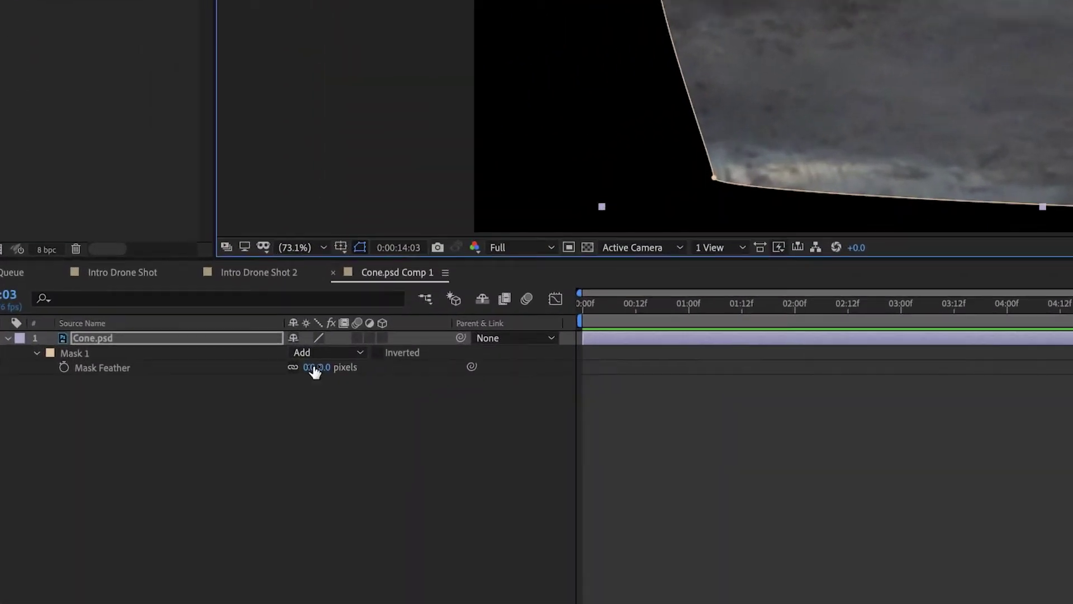
pyautogui.click(181, 447)
pyautogui.moveTo(324, 367); pyautogui.dragTo(349, 366)
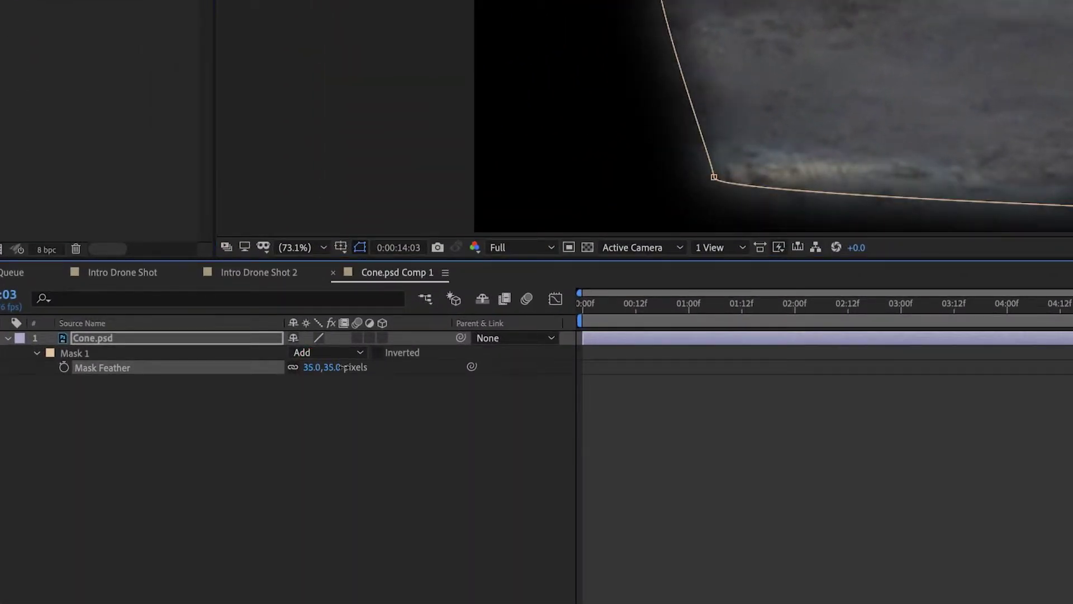
pyautogui.moveTo(346, 367); pyautogui.dragTo(341, 370)
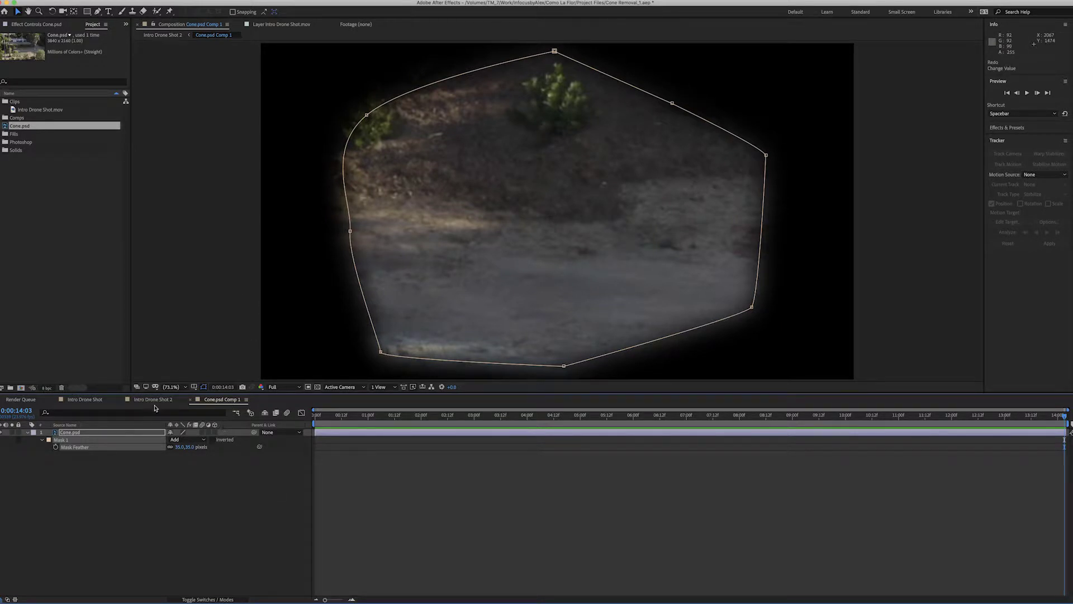
# In Intro Drone Shot 2, scale the Cone.psd Comp 1 layer down to 17%.
pyautogui.click(156, 400)
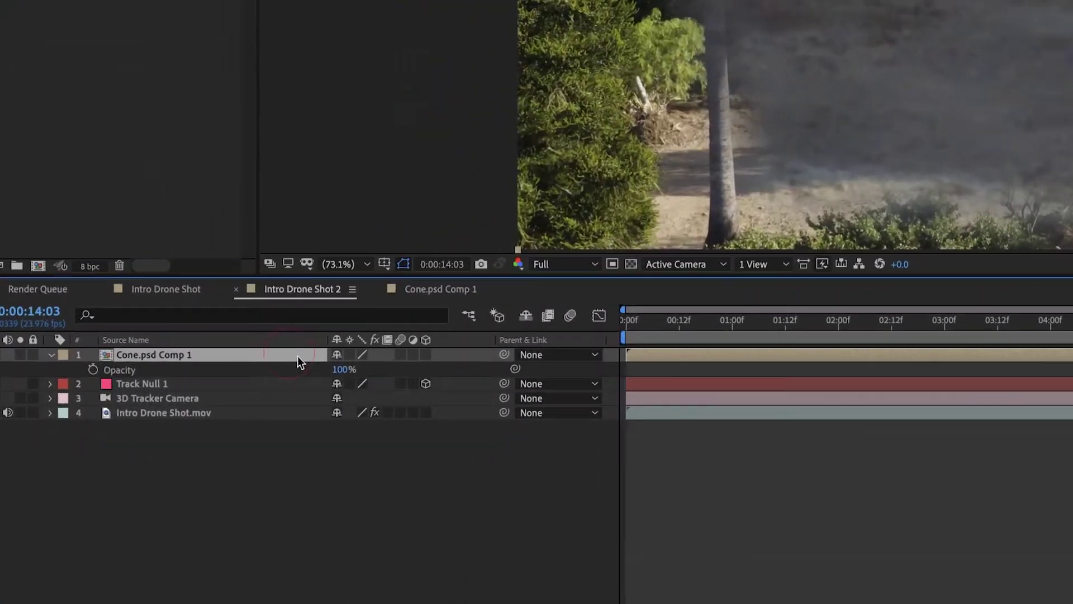
pyautogui.press('s')
pyautogui.moveTo(352, 371); pyautogui.dragTo(288, 373)
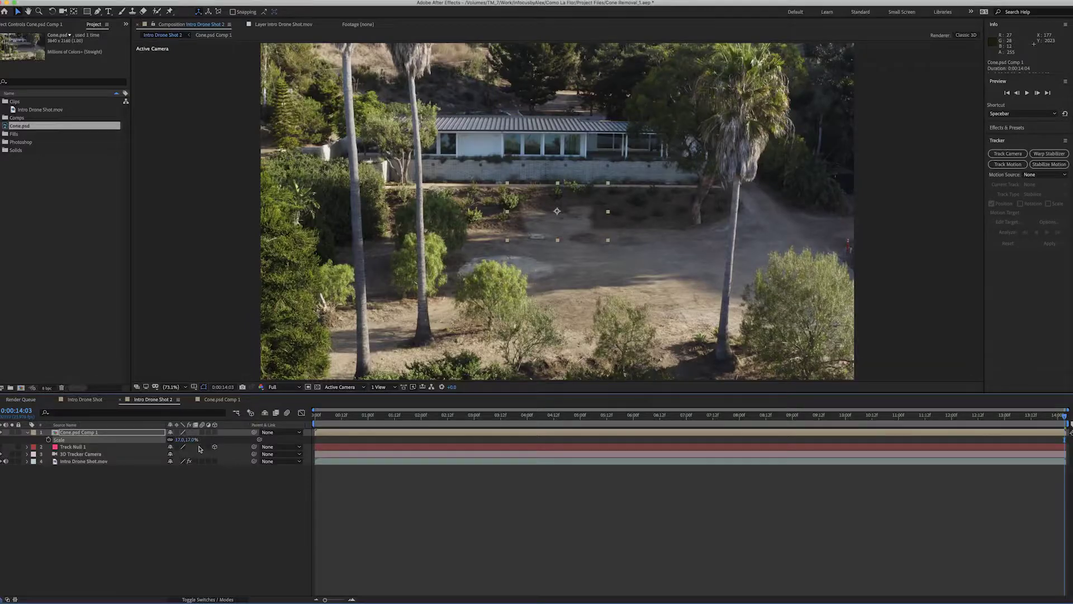
pyautogui.press('super+equal')
pyautogui.press('super+equal')
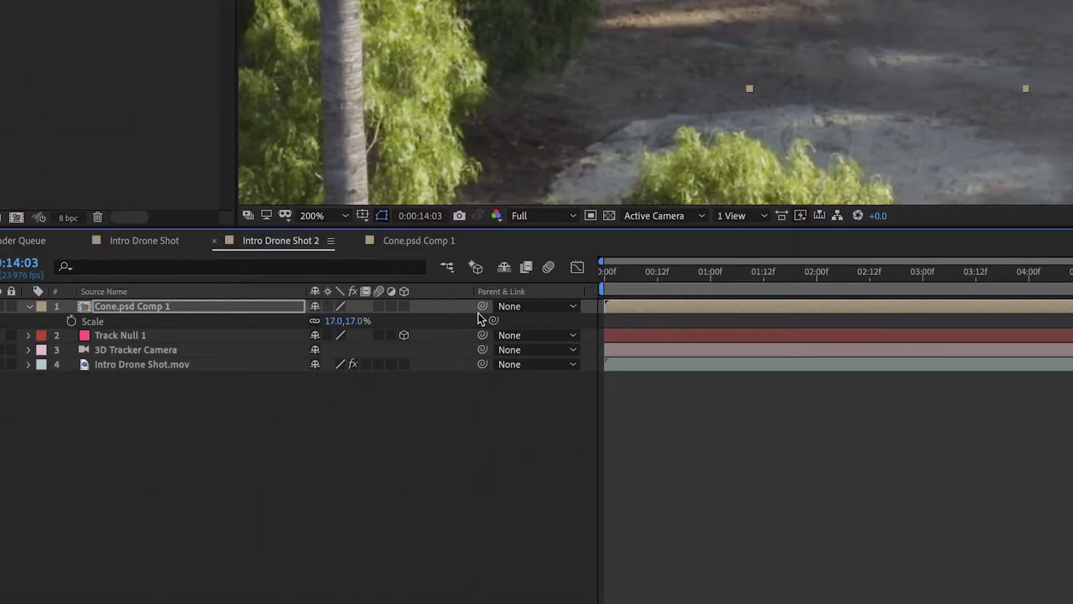
# Parent Cone.psd Comp 1 to Track Null 1 and make it a 3D layer.
pyautogui.moveTo(482, 307); pyautogui.dragTo(125, 334)
pyautogui.click(136, 337)
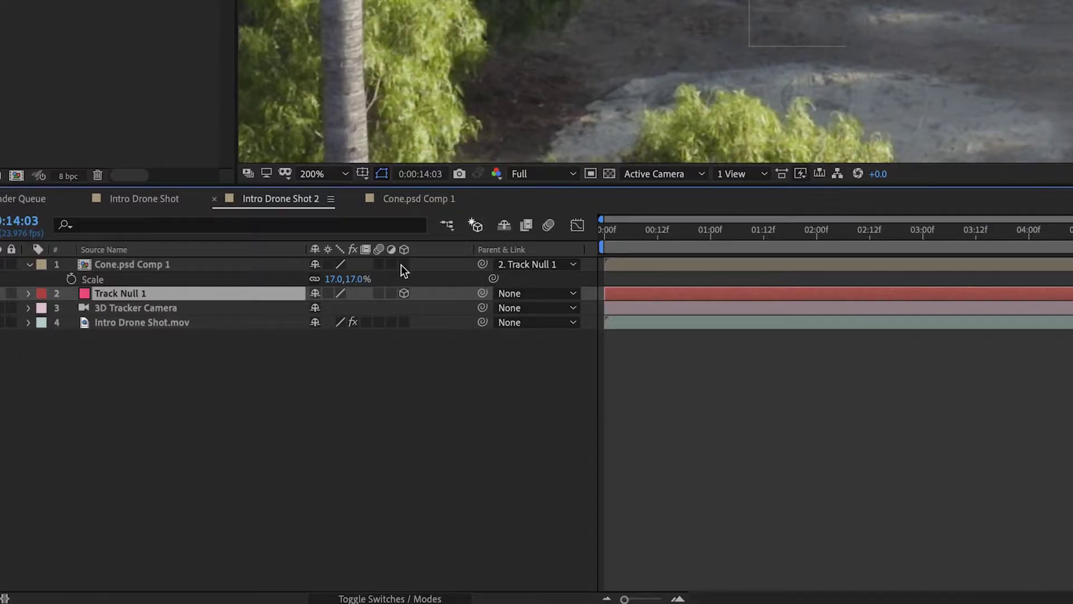
pyautogui.click(404, 265)
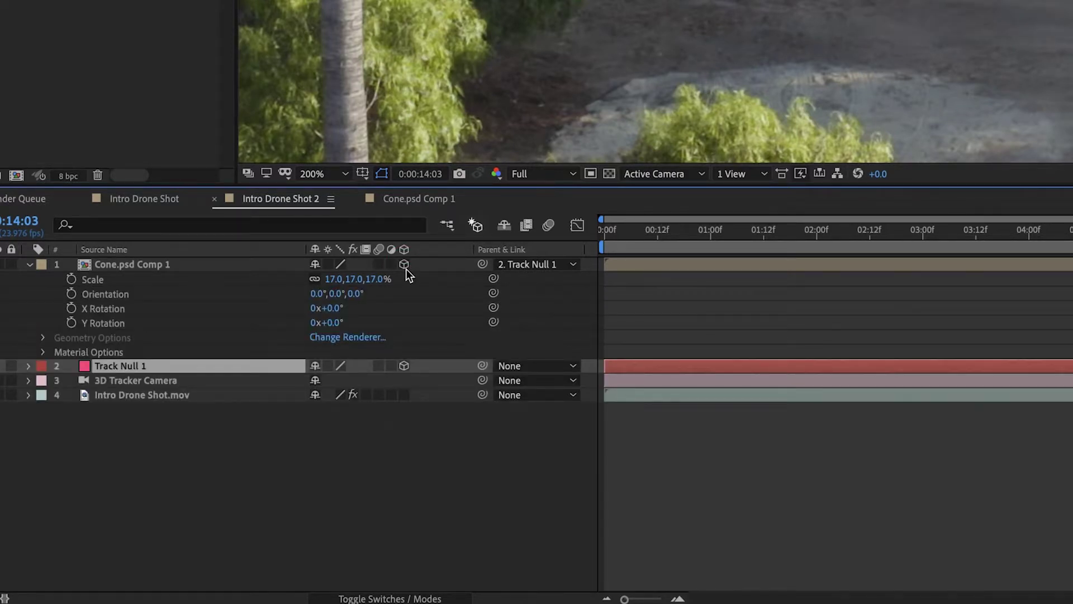
pyautogui.click(390, 598)
pyautogui.click(390, 599)
pyautogui.click(389, 599)
pyautogui.click(390, 598)
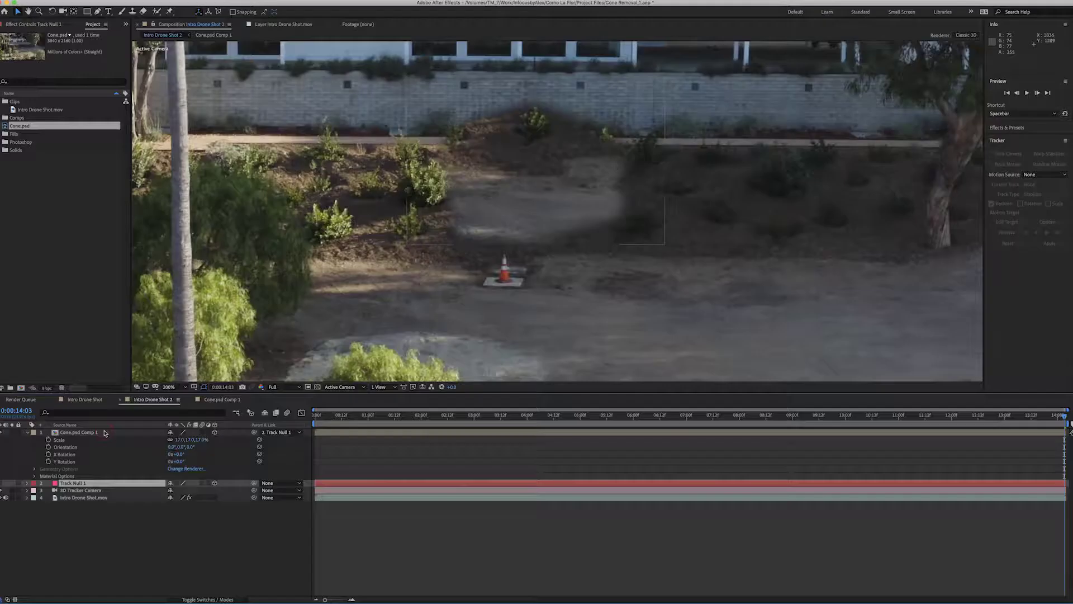
# Align the Cone.psd Comp 1 patch over the cone and surrounding ground at reduced opacity, and return its opacity to 100%.
pyautogui.click(594, 234)
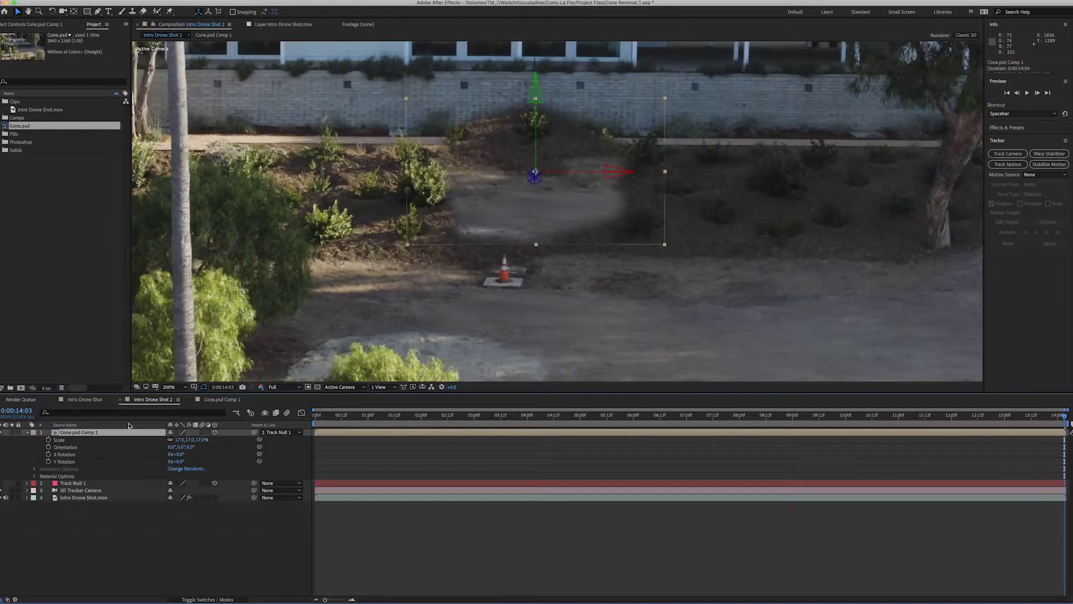
pyautogui.moveTo(596, 225); pyautogui.dragTo(571, 284)
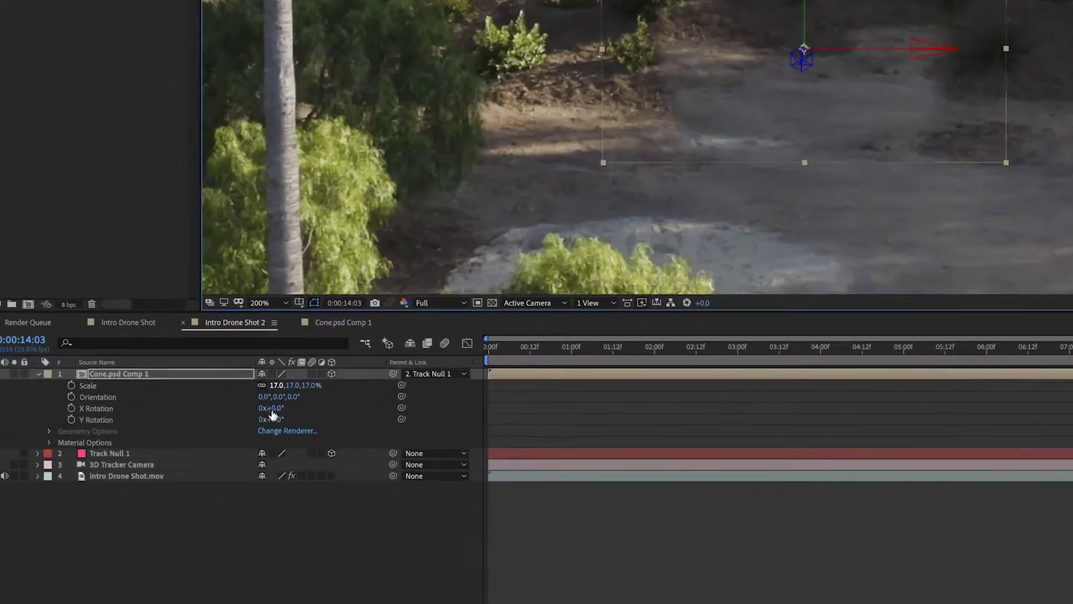
pyautogui.press('t')
pyautogui.click(337, 343)
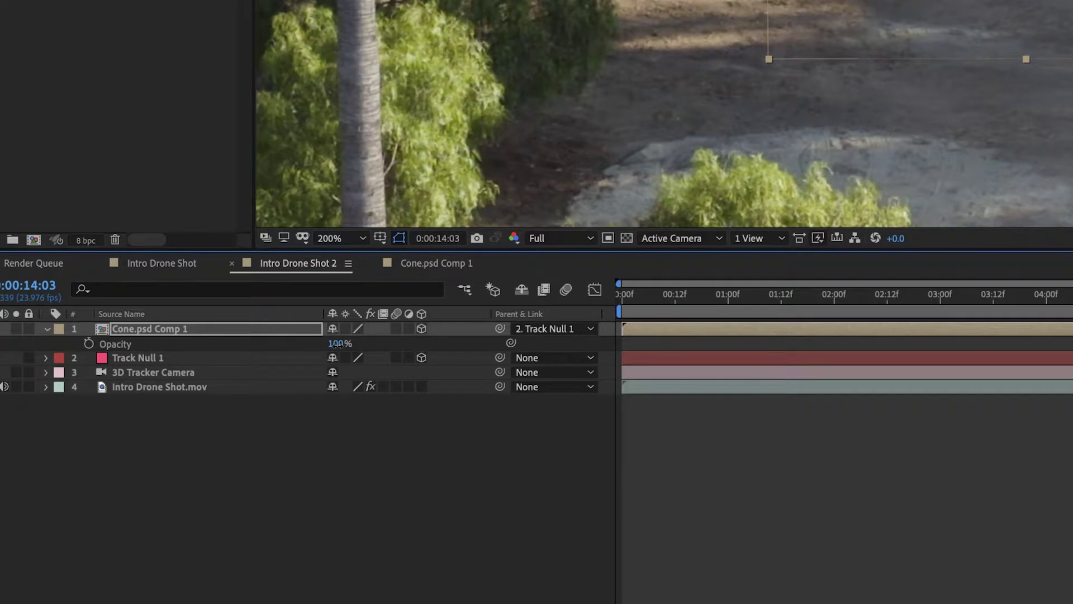
pyautogui.moveTo(337, 343); pyautogui.dragTo(321, 352)
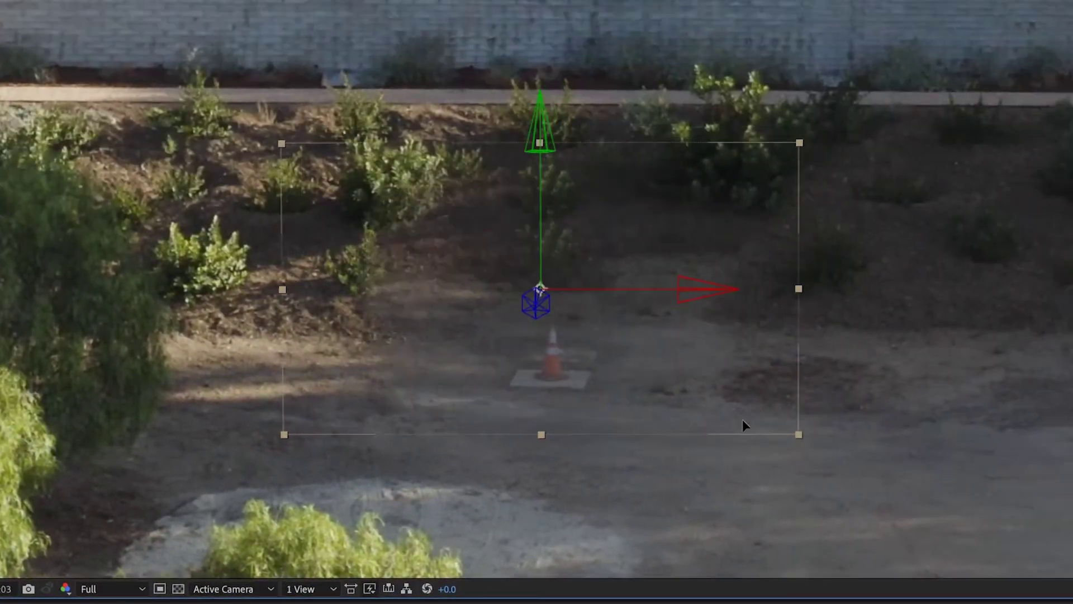
pyautogui.moveTo(746, 431); pyautogui.dragTo(762, 469)
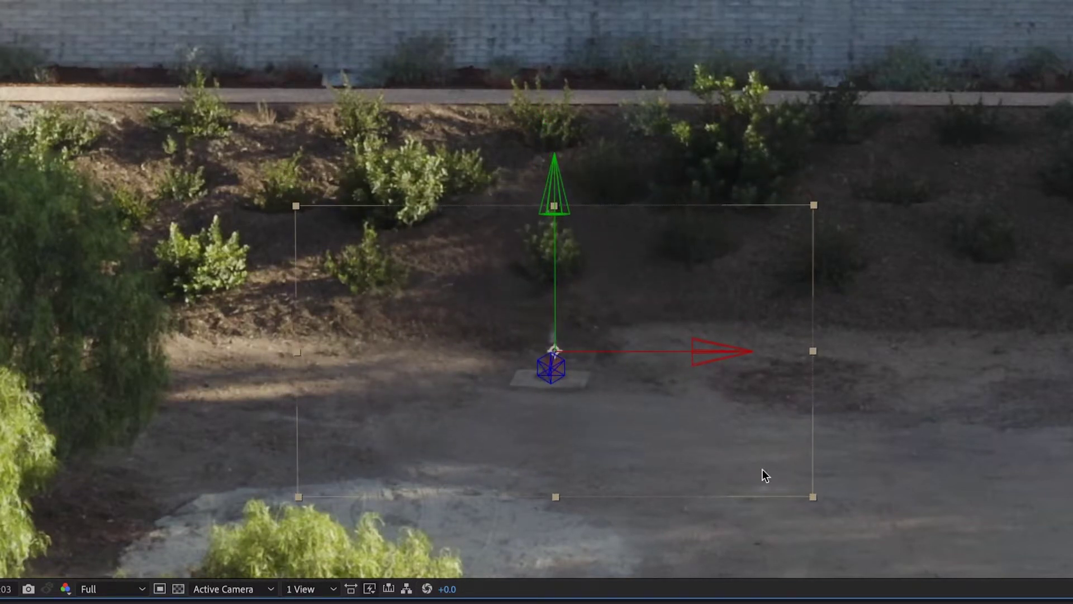
pyautogui.moveTo(174, 440); pyautogui.dragTo(201, 440)
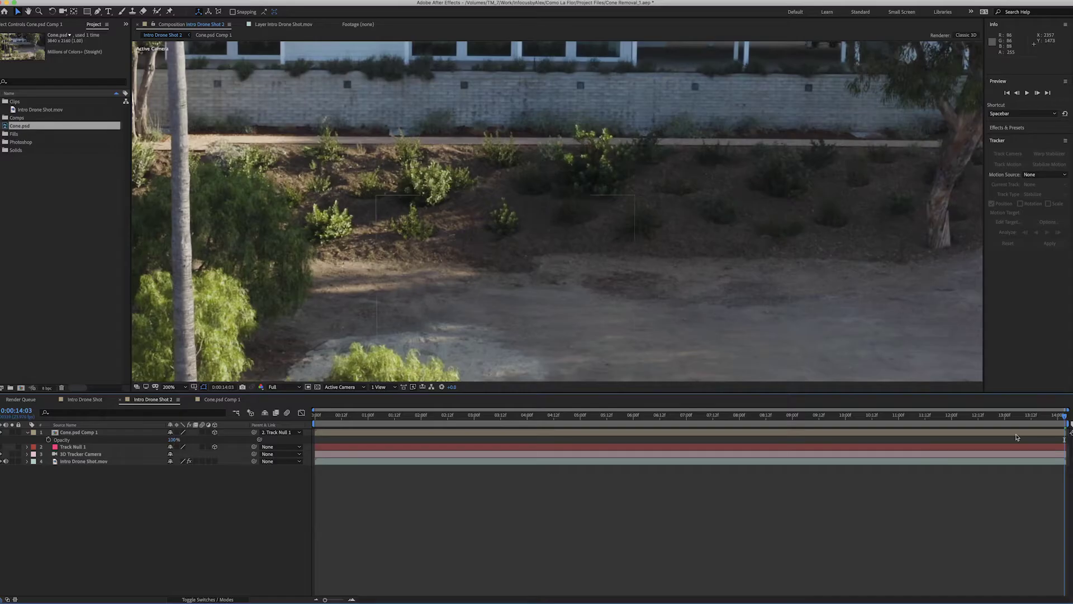
# Check the patch across the shot, and place a duplicate of Intro Drone Shot.mov above Cone.psd Comp 1.
pyautogui.moveTo(1066, 417); pyautogui.dragTo(339, 399)
pyautogui.click(102, 433)
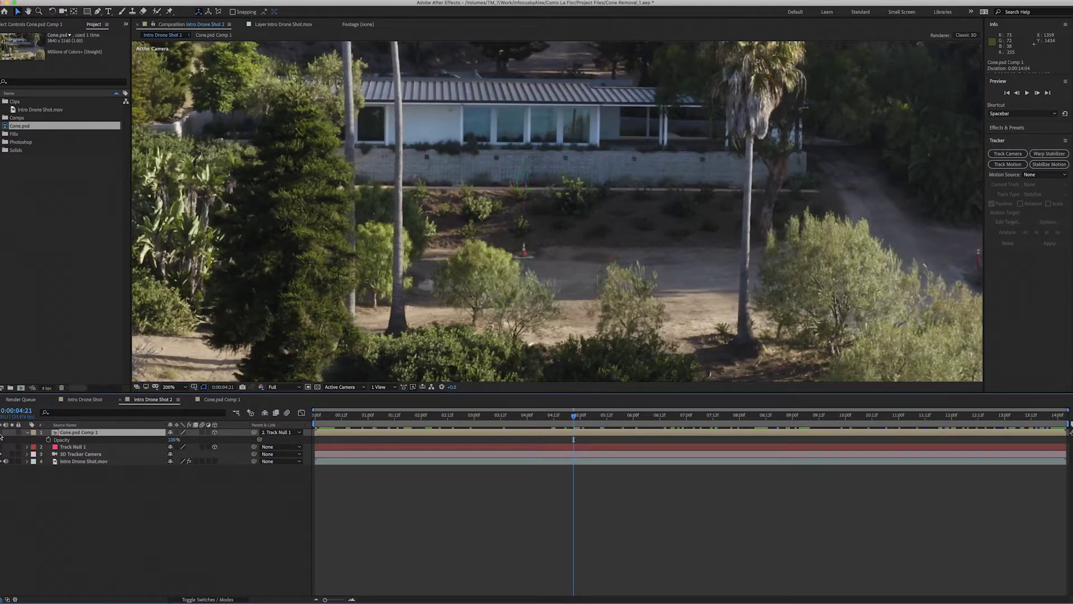
pyautogui.moveTo(573, 415); pyautogui.dragTo(296, 425)
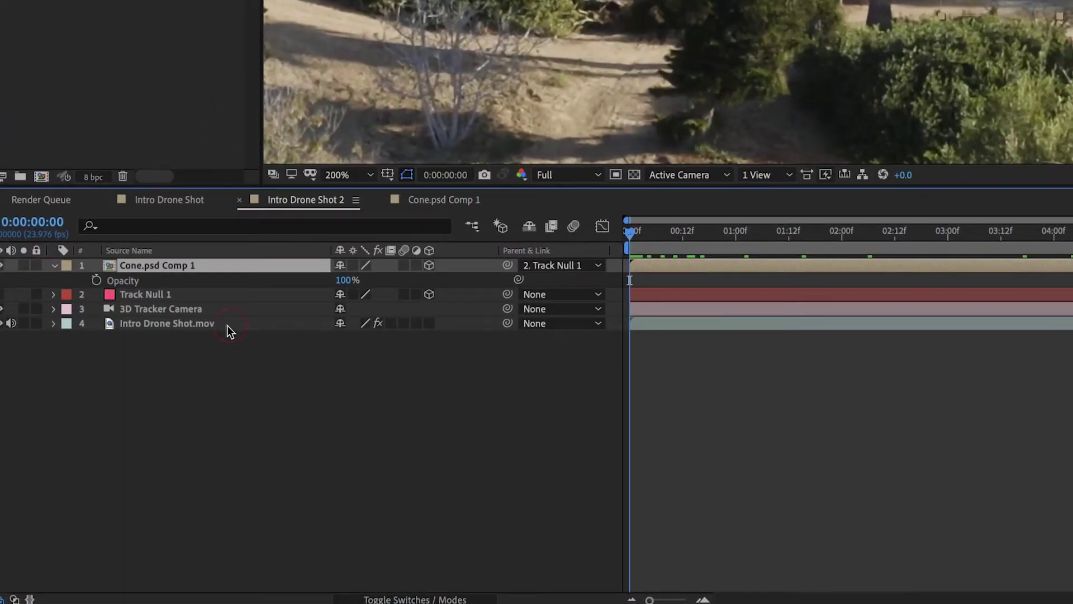
pyautogui.click(114, 461)
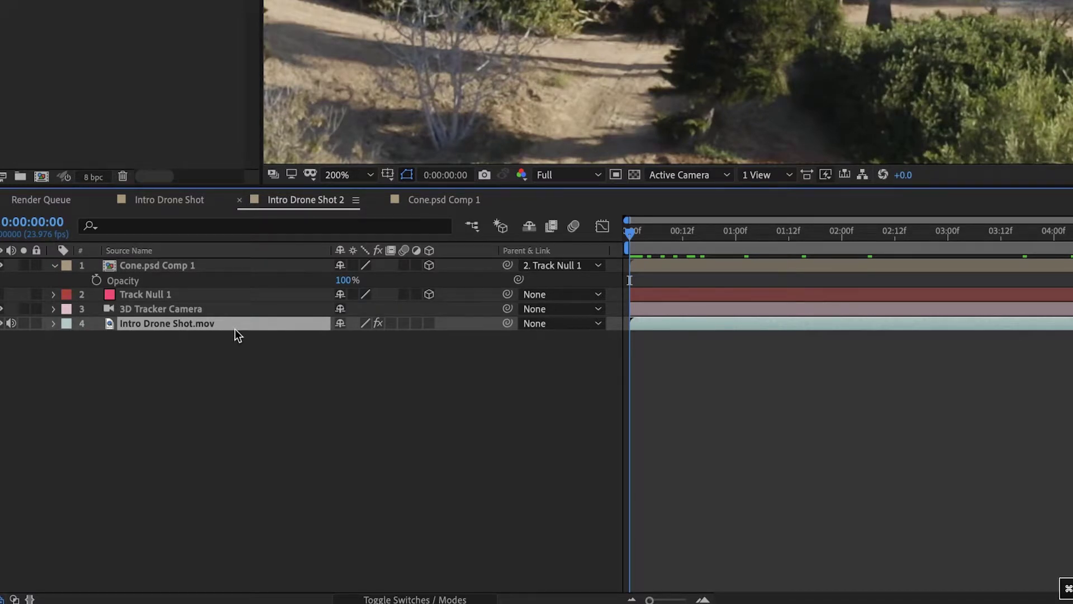
pyautogui.press('super+d')
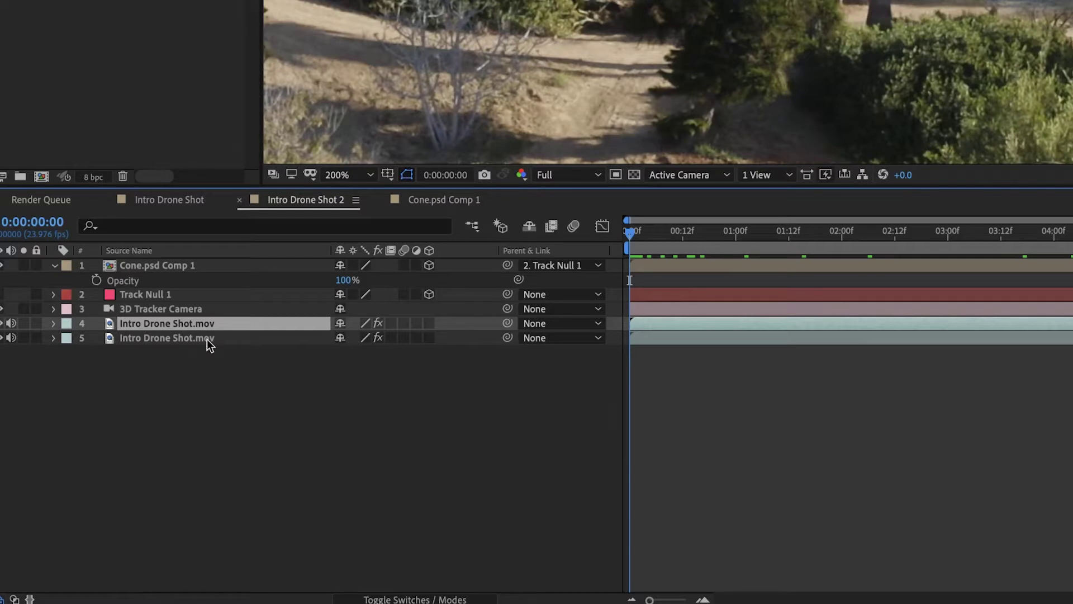
pyautogui.moveTo(216, 324); pyautogui.dragTo(176, 256)
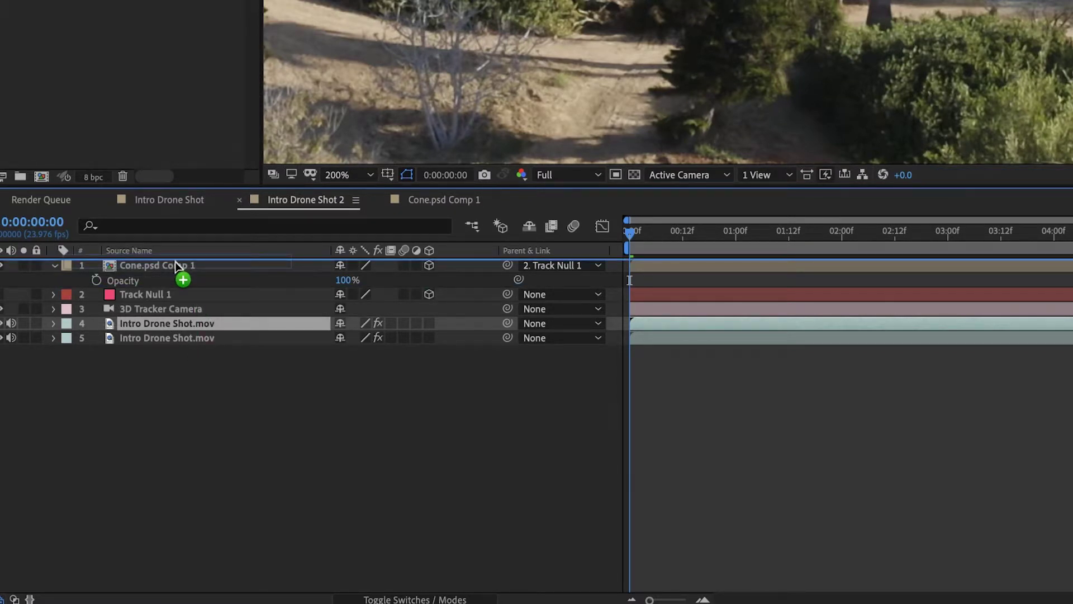
pyautogui.moveTo(176, 261); pyautogui.dragTo(177, 262)
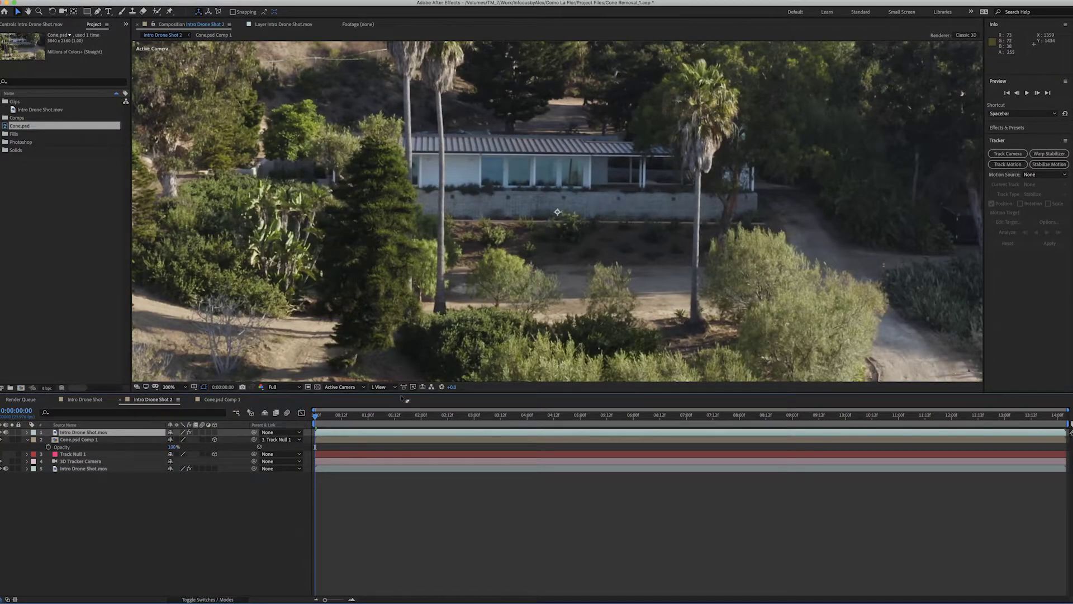
# Open the top Intro Drone Shot.mov copy in its Layer view at the first frame with the Roto Brush tool active.
pyautogui.doubleClick(108, 433)
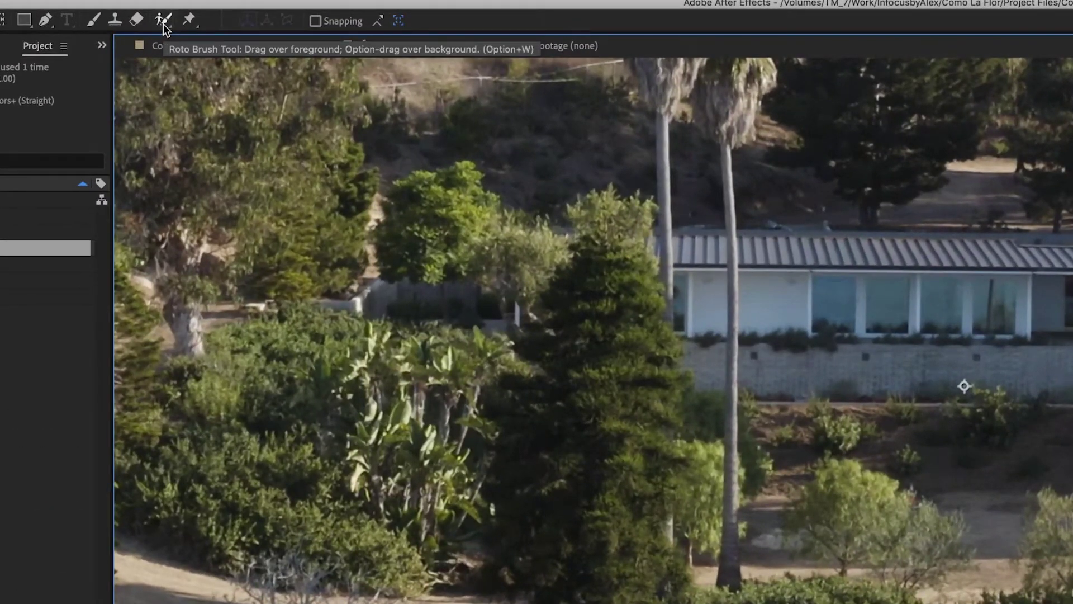
pyautogui.click(163, 25)
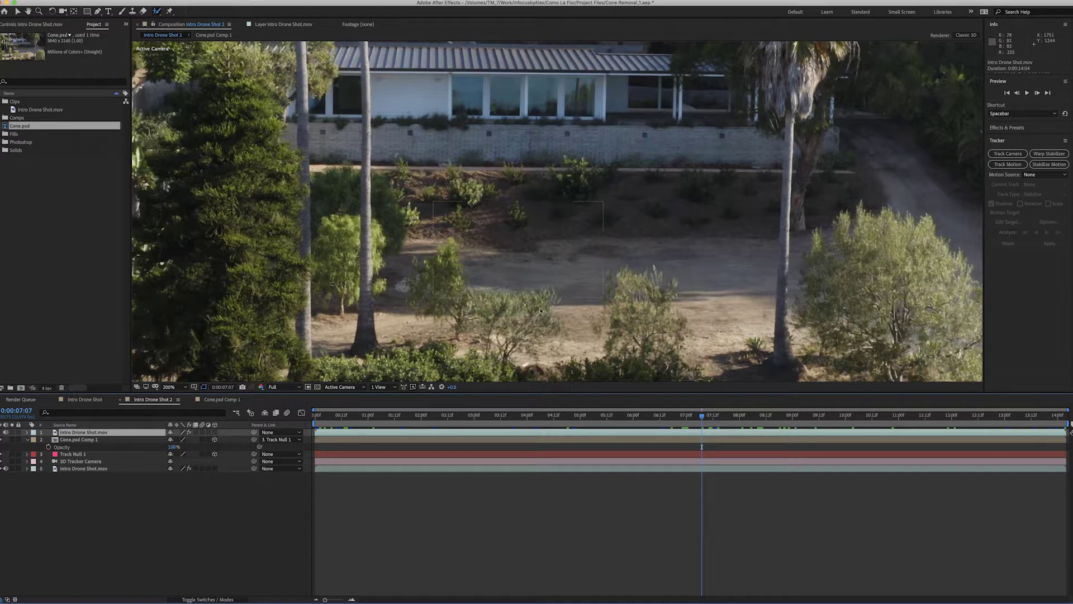
pyautogui.moveTo(703, 417); pyautogui.dragTo(579, 419)
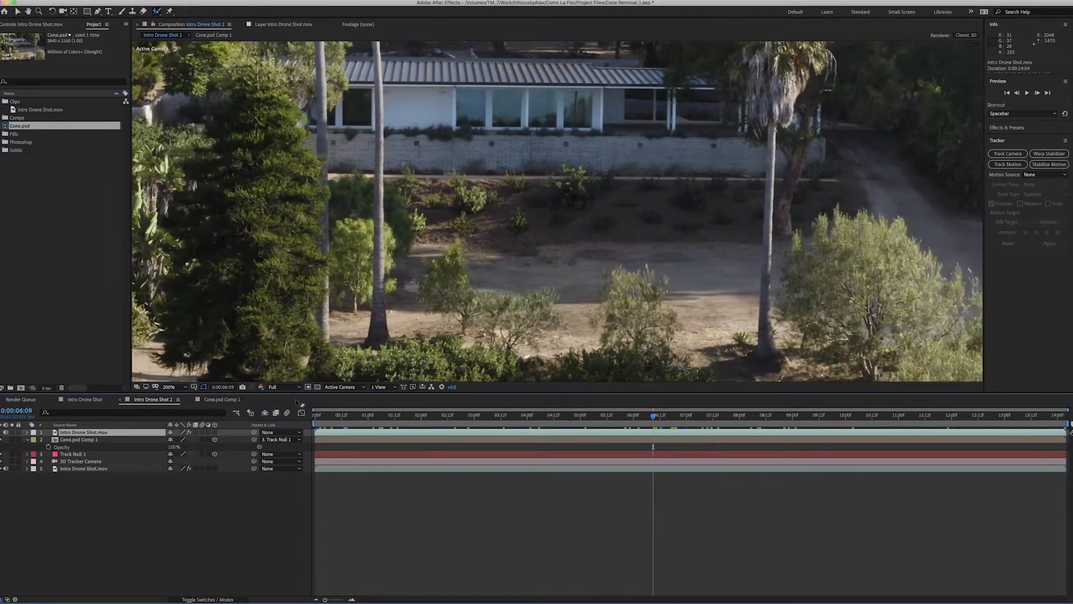
pyautogui.click(271, 25)
pyautogui.press('Home')
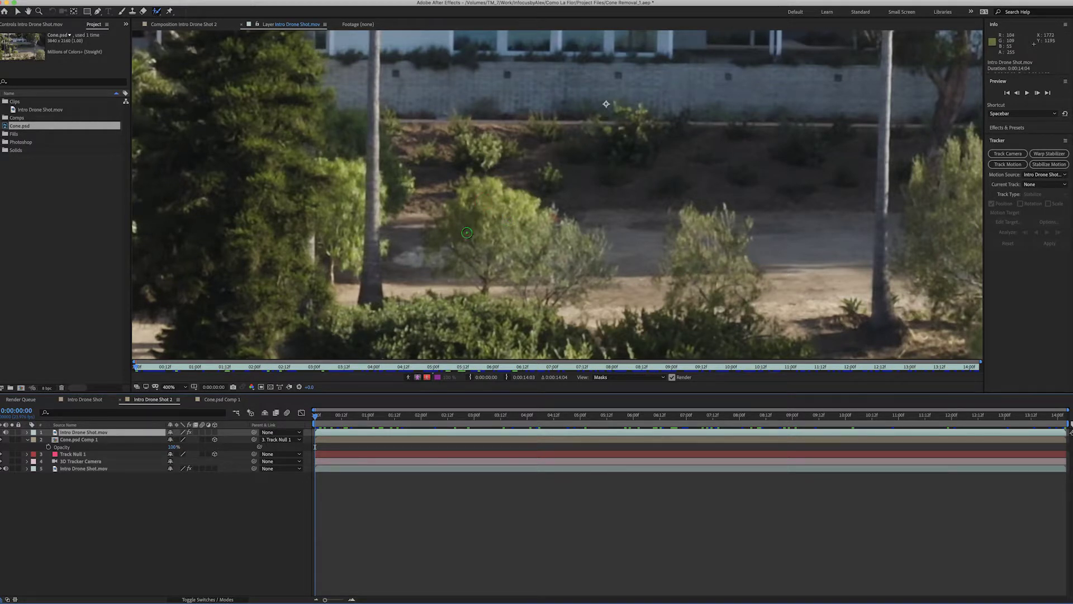
# Roto Brush the foreground trees in front of the cone area and subtract the excess ground beside them from the selection.
pyautogui.moveTo(470, 232); pyautogui.dragTo(486, 182)
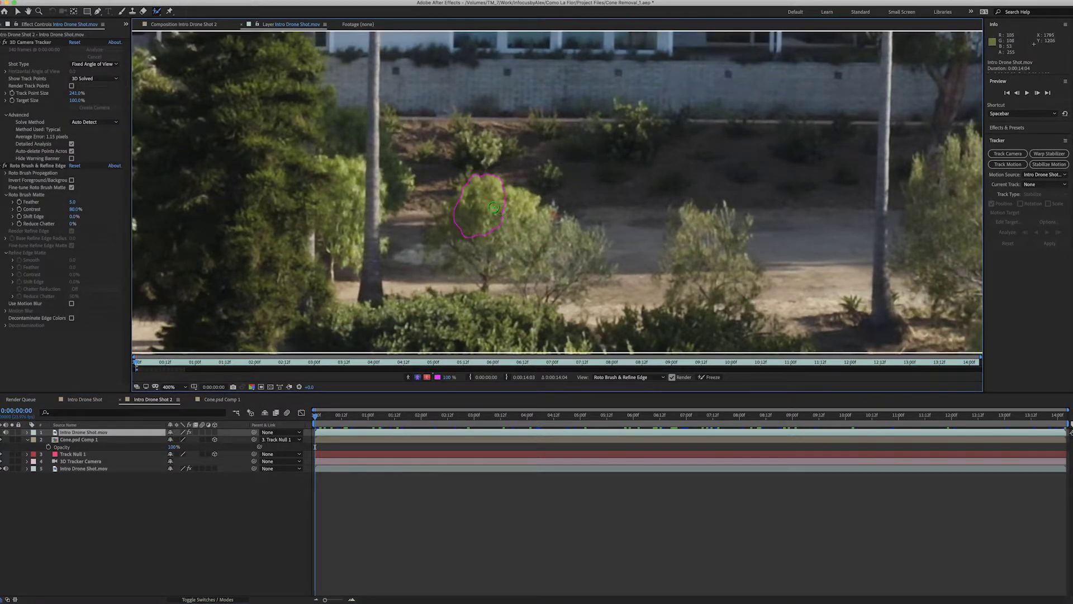
pyautogui.moveTo(492, 200); pyautogui.dragTo(542, 229)
pyautogui.moveTo(556, 222); pyautogui.dragTo(568, 232)
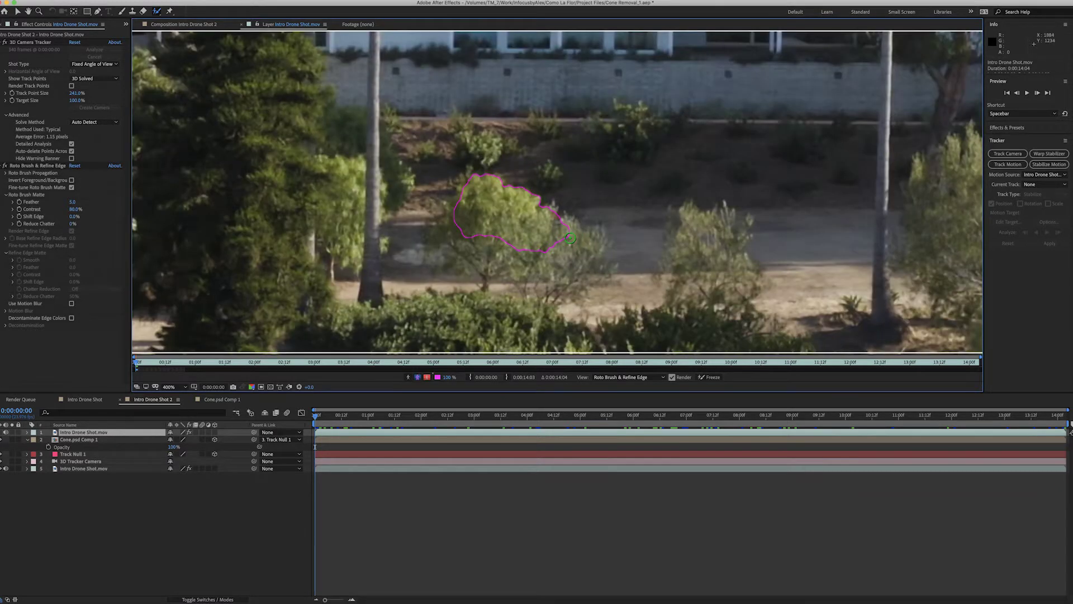
pyautogui.moveTo(570, 238); pyautogui.dragTo(584, 253)
pyautogui.moveTo(658, 273); pyautogui.dragTo(635, 330)
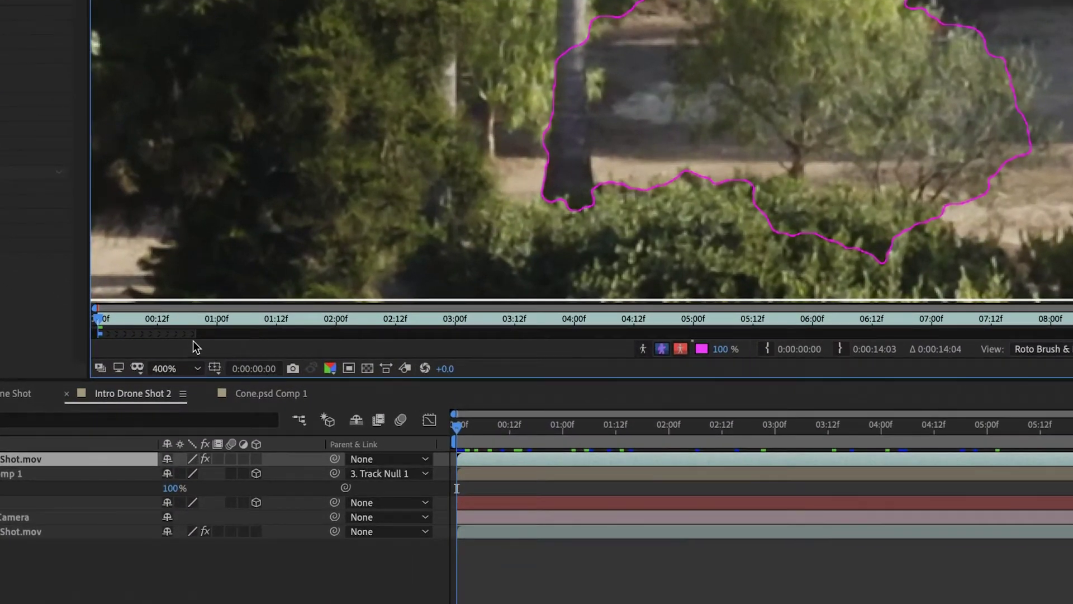
# Extend the Roto Brush span to the end of the clip and propagate the selection frame by frame to 0:00:00:03.
pyautogui.moveTo(192, 335); pyautogui.dragTo(1072, 336)
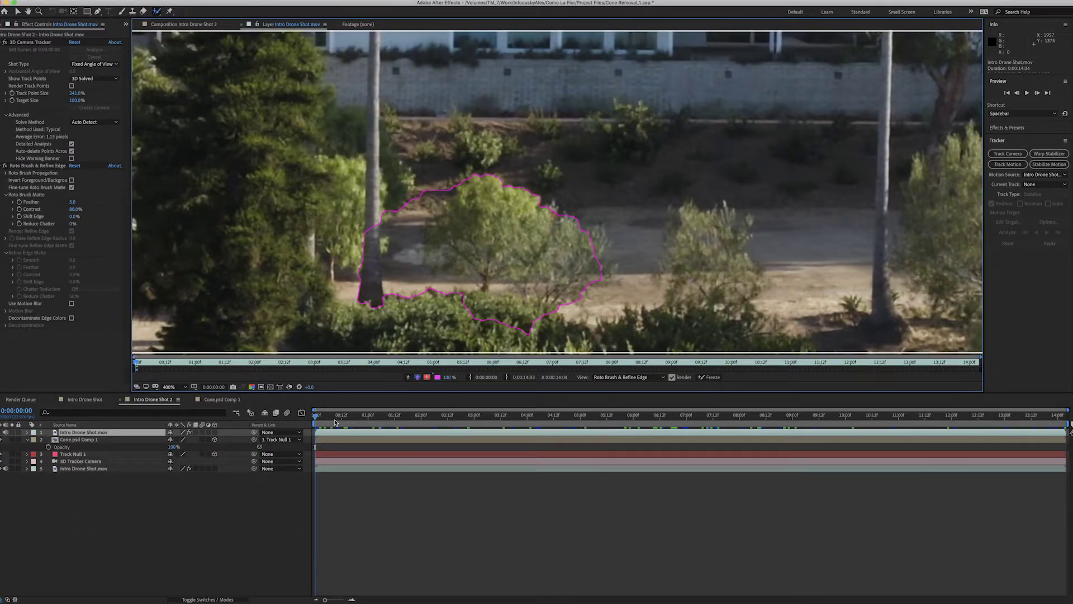
pyautogui.press('pagedown')
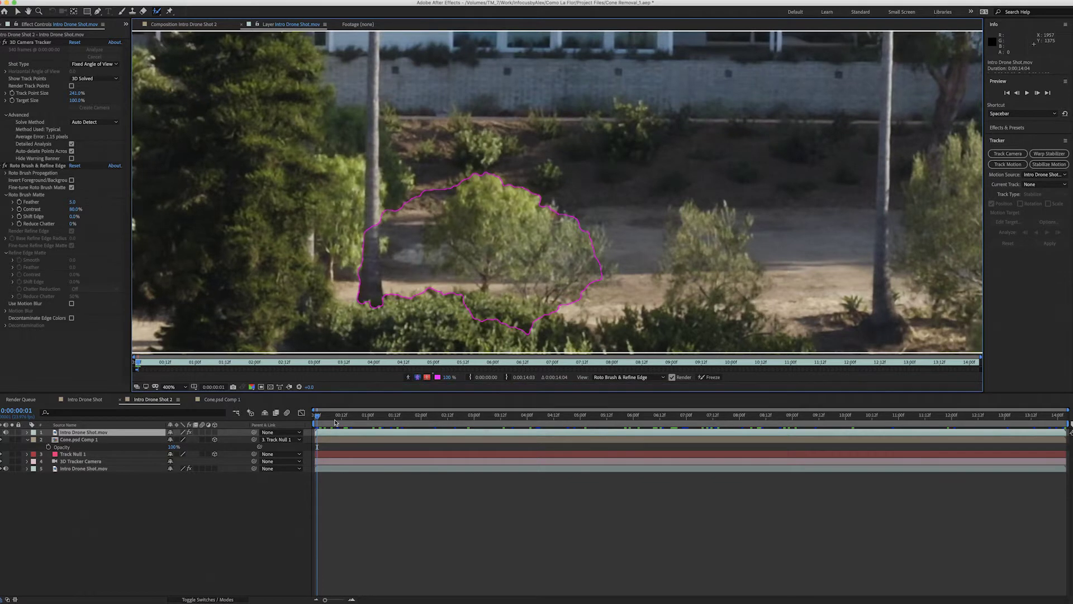
pyautogui.press('pagedown')
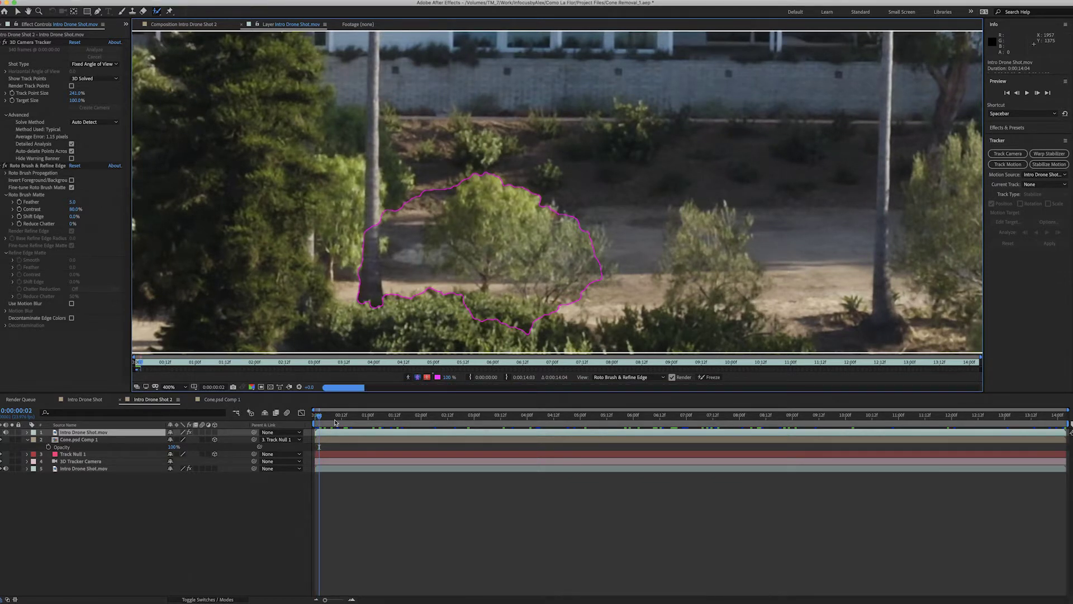
pyautogui.press('super+Right')
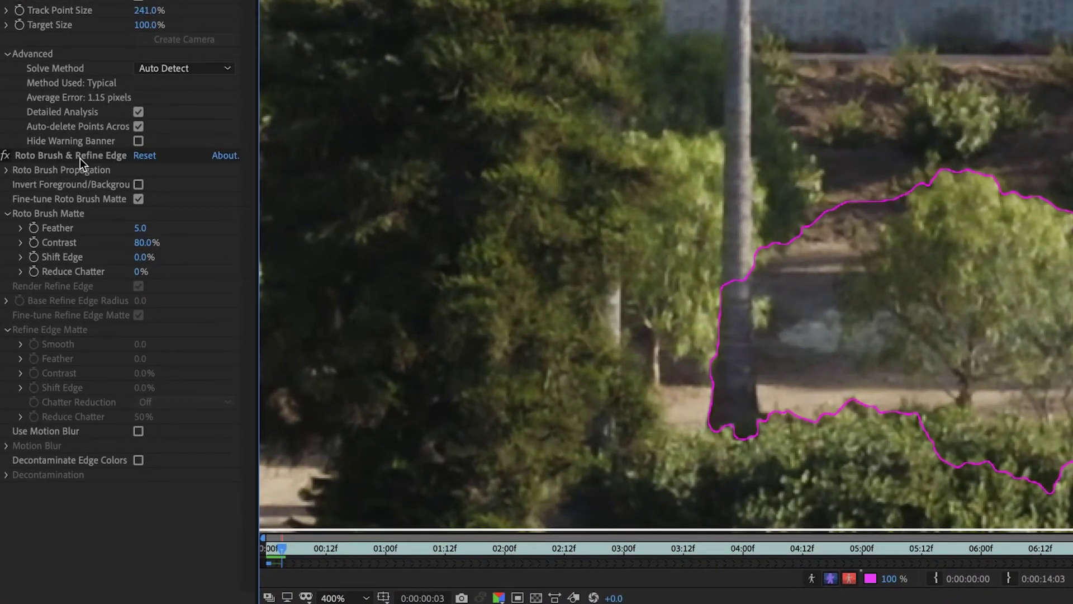
# Soften the Roto Brush matte on the top Intro Drone Shot.mov layer with Feather 14.8 and Reduce Chatter 63%.
pyautogui.click(80, 158)
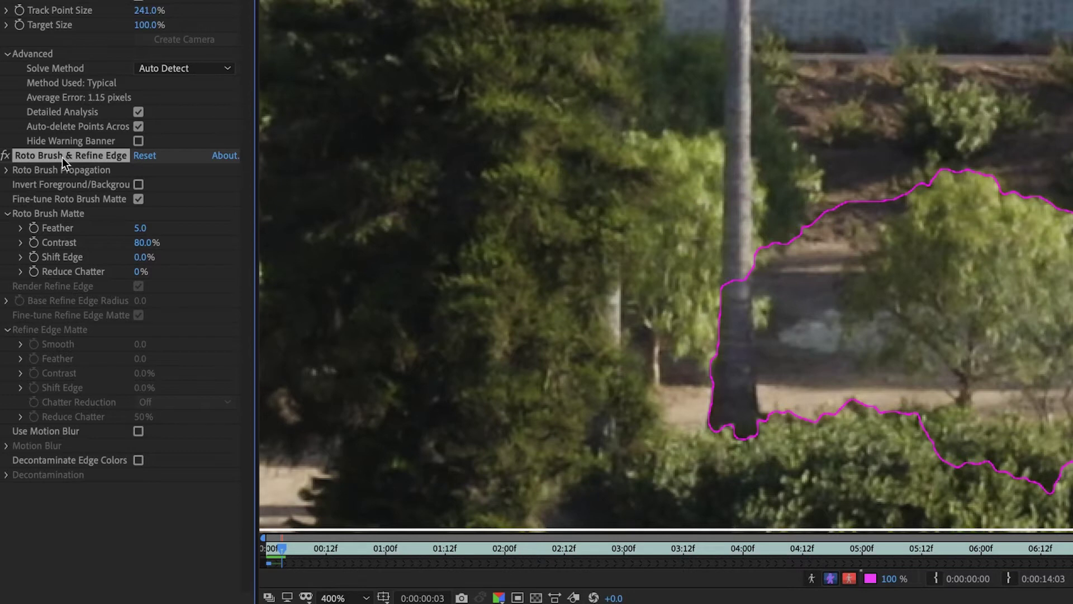
pyautogui.moveTo(140, 228); pyautogui.dragTo(224, 231)
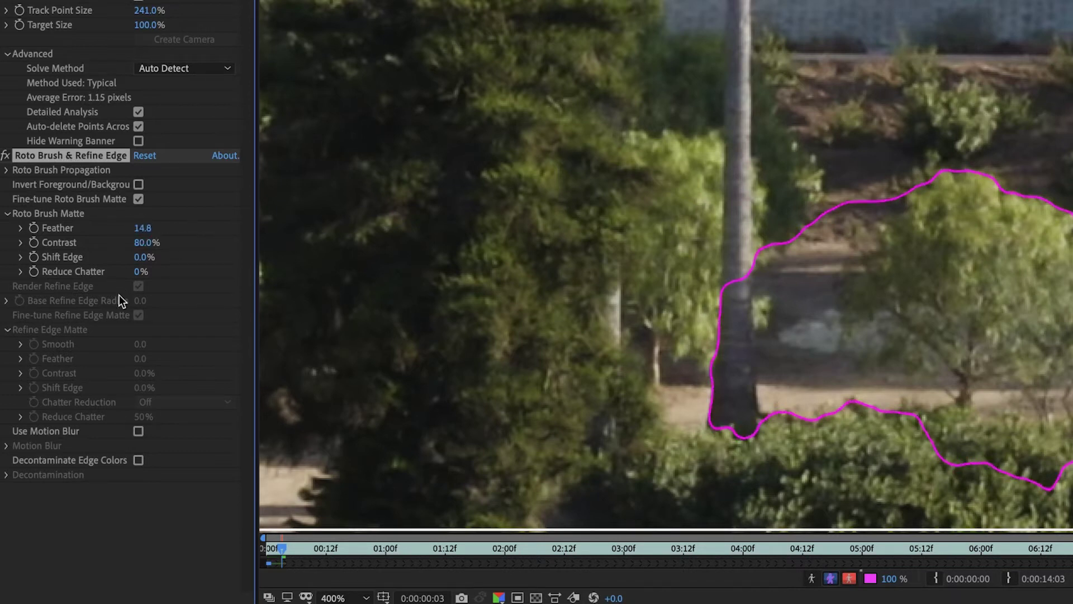
pyautogui.moveTo(137, 271); pyautogui.dragTo(187, 269)
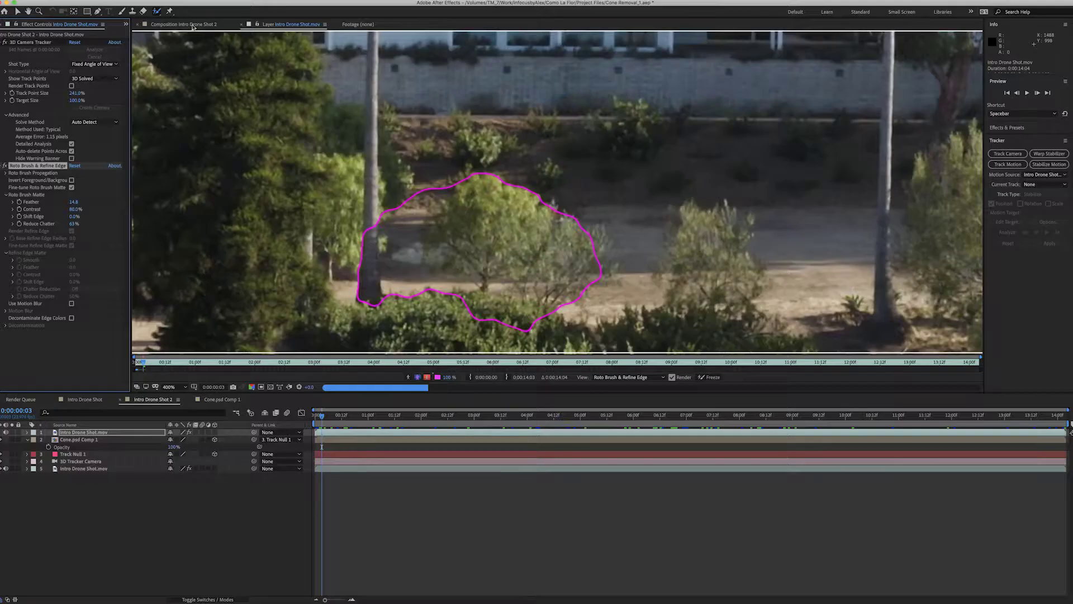
# Return to the Intro Drone Shot 2 composition and check the patch with the rotoscoped top layer hidden and shown, up to 0:00:00:10.
pyautogui.click(192, 25)
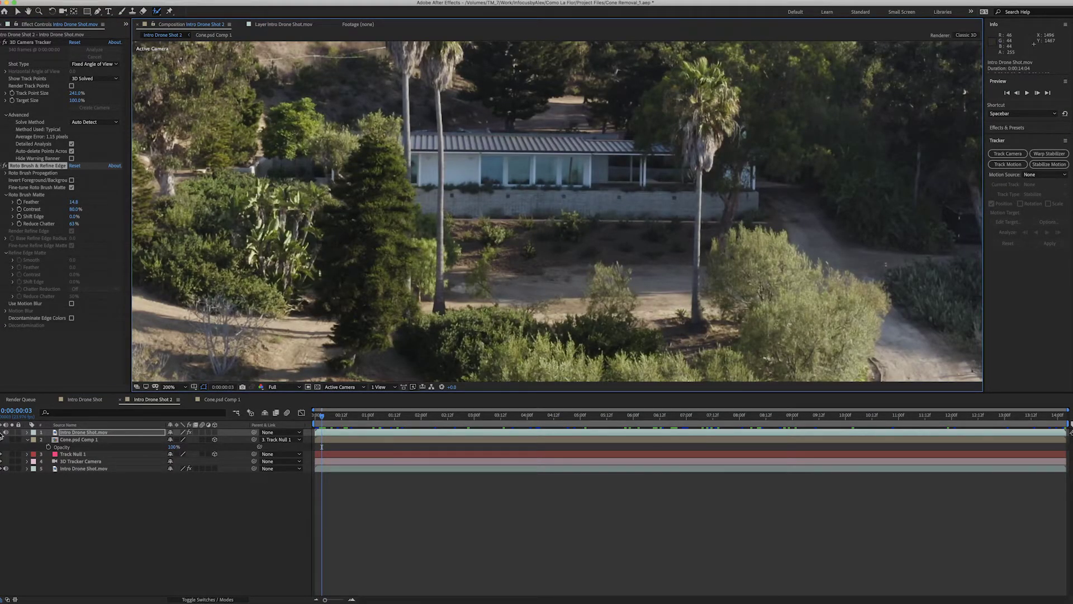
pyautogui.click(2, 433)
pyautogui.click(337, 415)
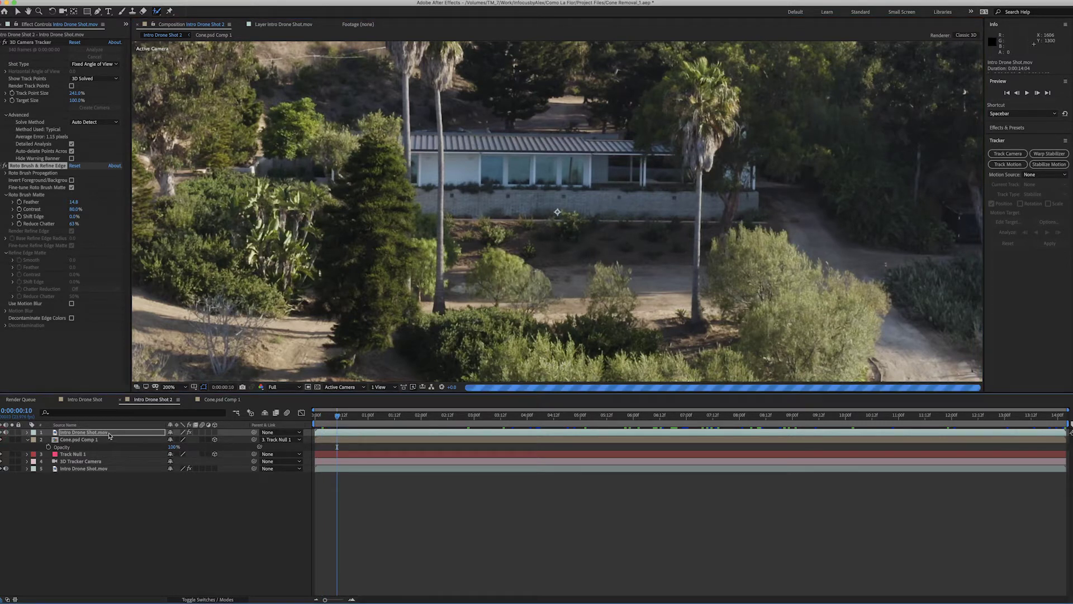
# Inspect the rotoscoped tree cutout with the underlying layers hidden, restore the background footage, and check the composite at 0:00:01:01.
pyautogui.click(107, 434)
pyautogui.click(1, 455)
pyautogui.click(0, 462)
pyautogui.click(0, 470)
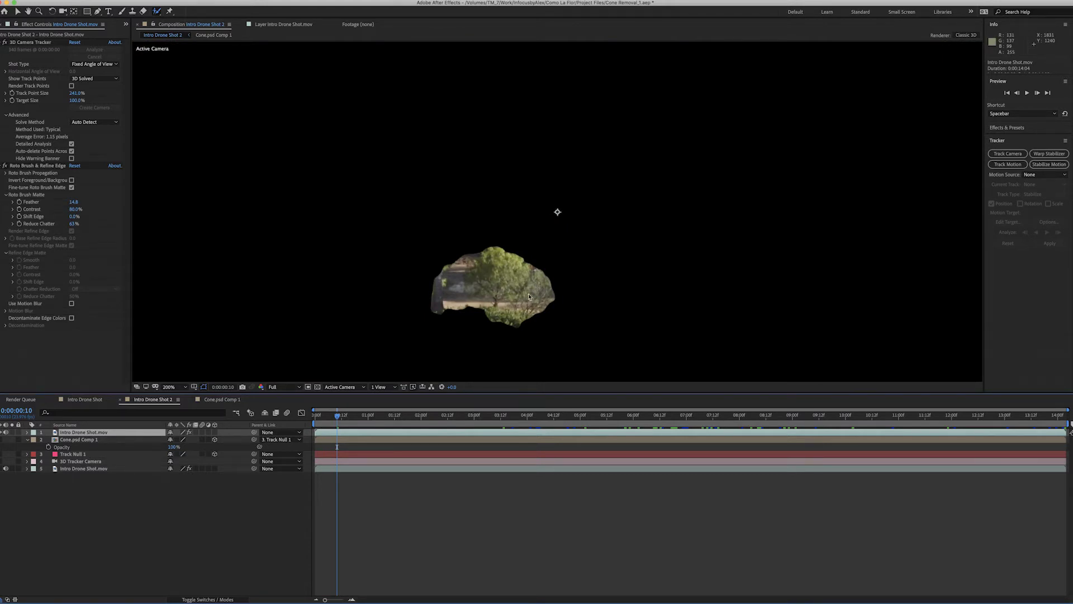
pyautogui.click(3, 470)
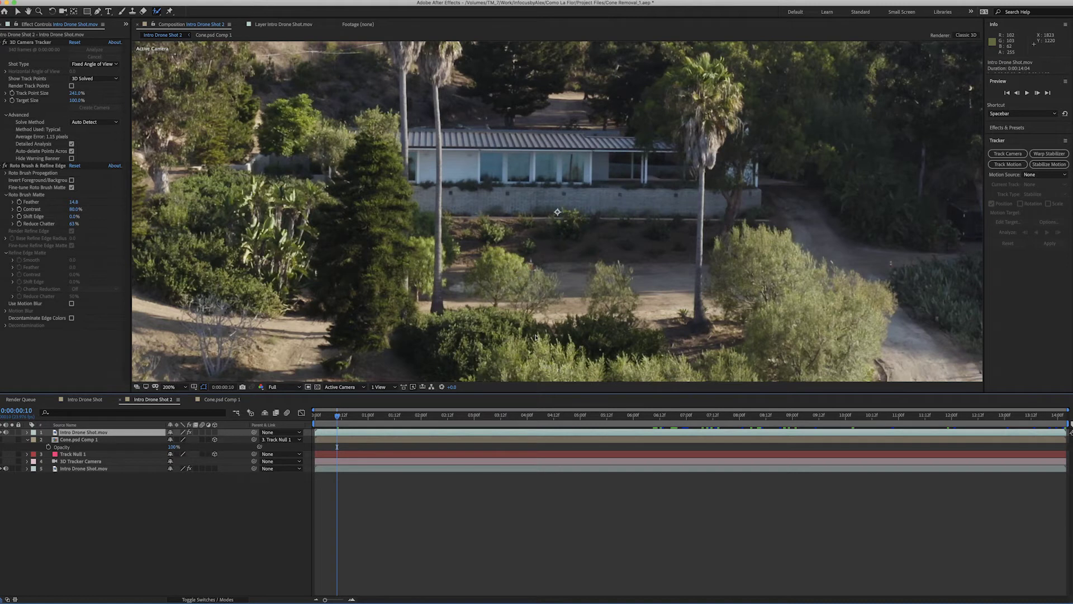
pyautogui.moveTo(331, 419); pyautogui.dragTo(371, 424)
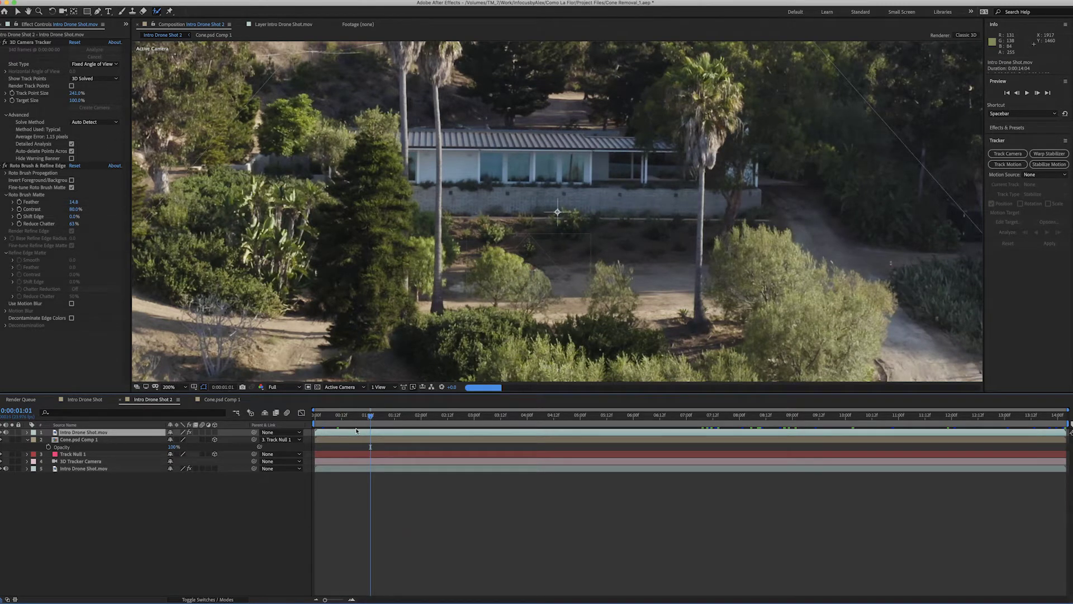